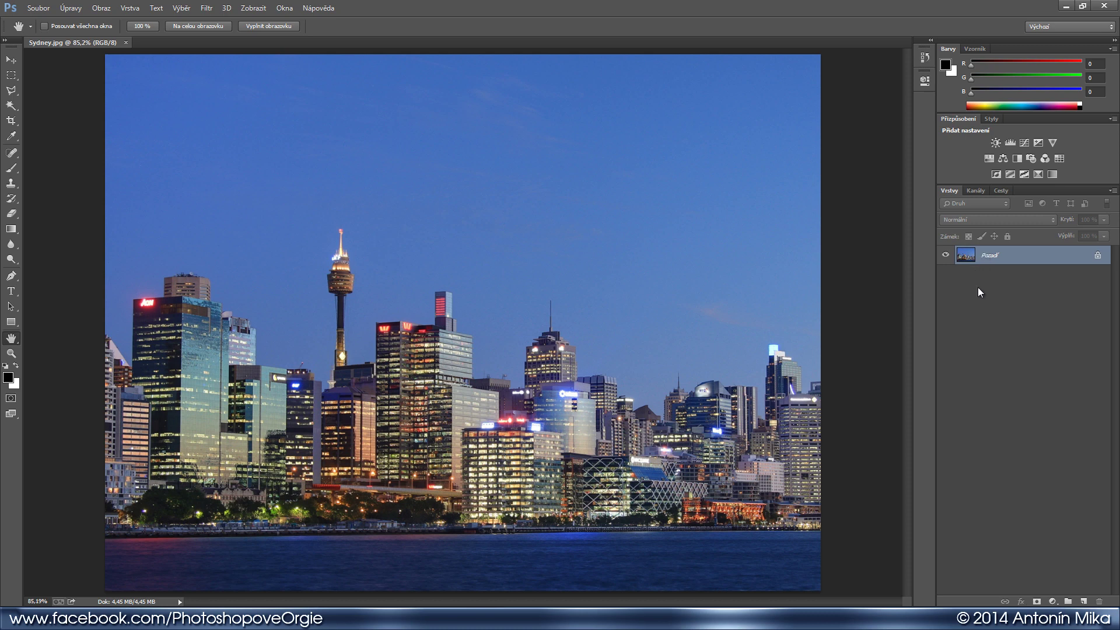
Convert the background layer into a smart object
{"action": "right_click", "coordinate": [1032, 255]}
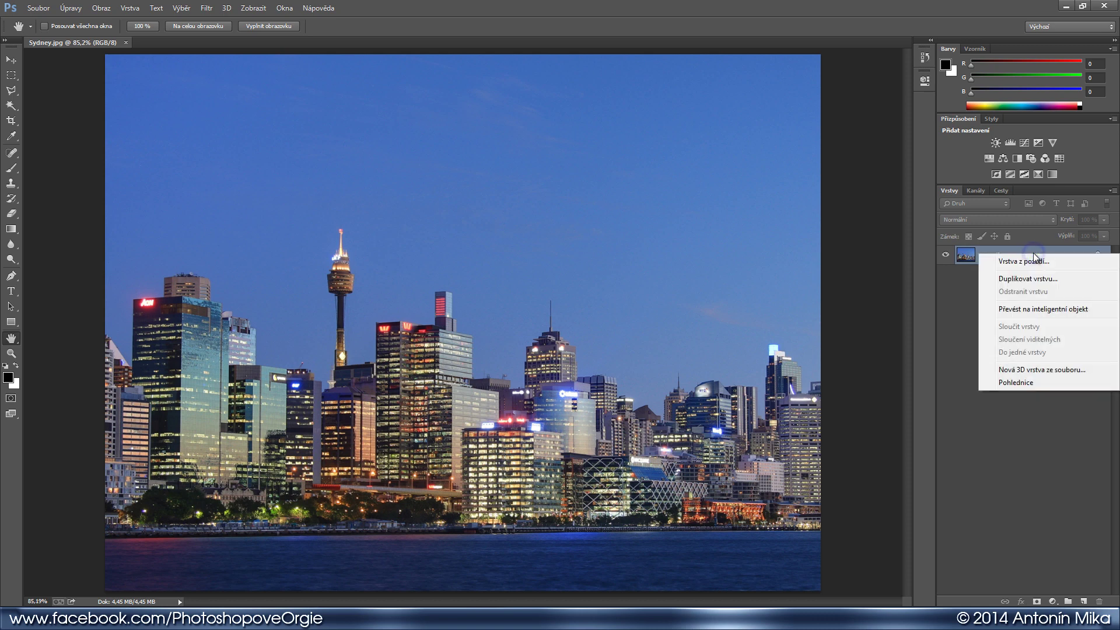
{"action": "left_click", "coordinate": [1018, 309]}
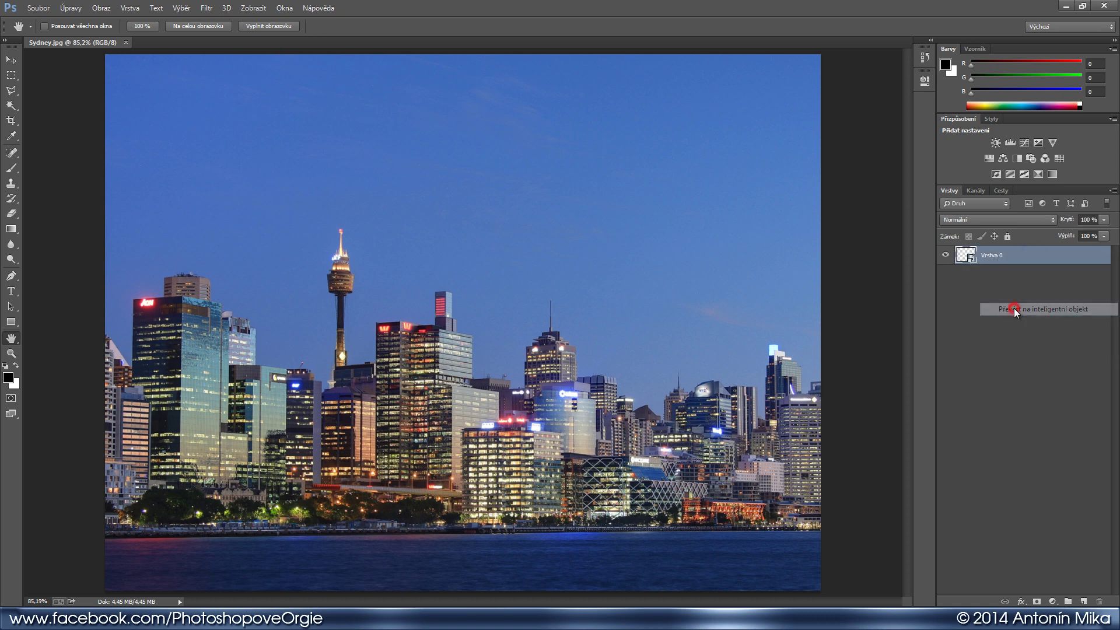
{"action": "left_click", "coordinate": [211, 10]}
{"action": "left_click", "coordinate": [226, 53]}
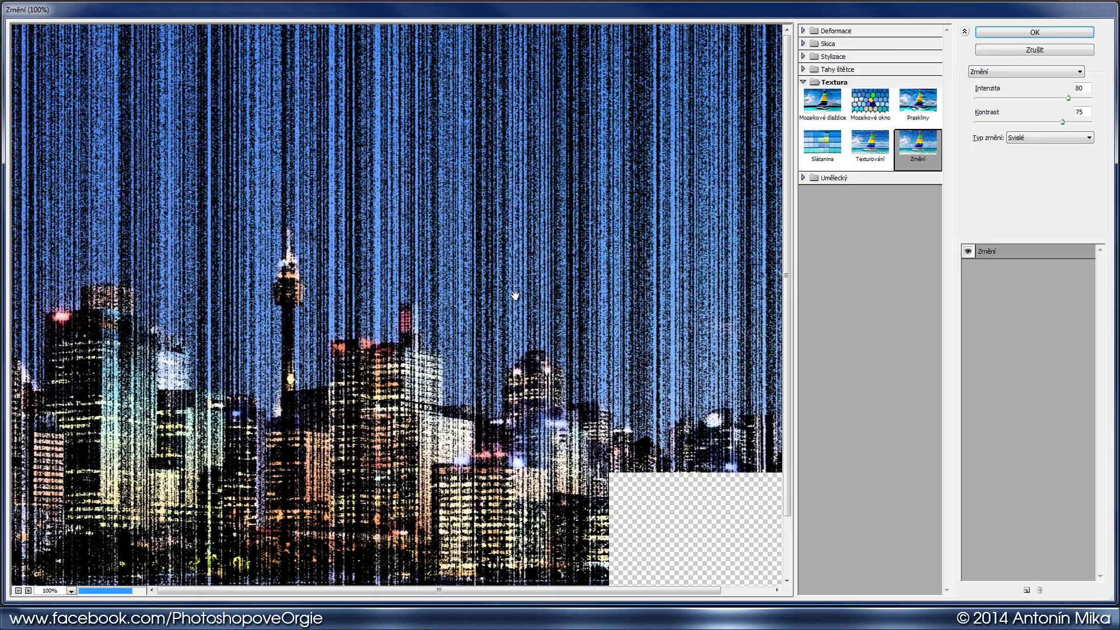
Apply the Zrnění grain texture with intensity 35, contrast 0 and the Zvětšené (Enlarged) type
{"action": "left_click", "coordinate": [826, 80]}
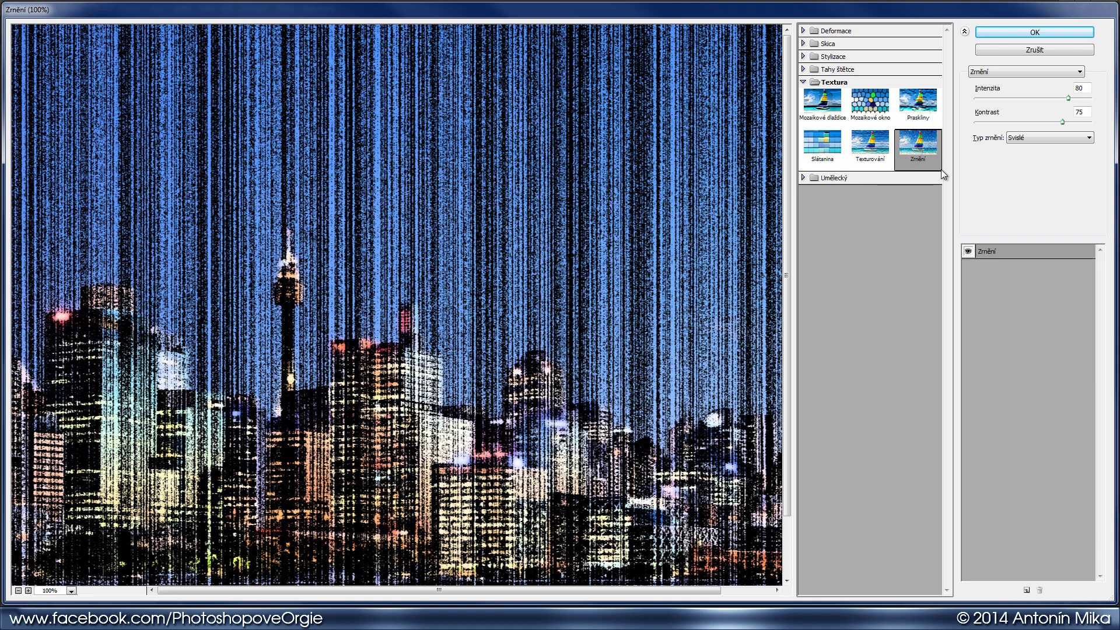
{"action": "double_click", "coordinate": [1080, 88]}
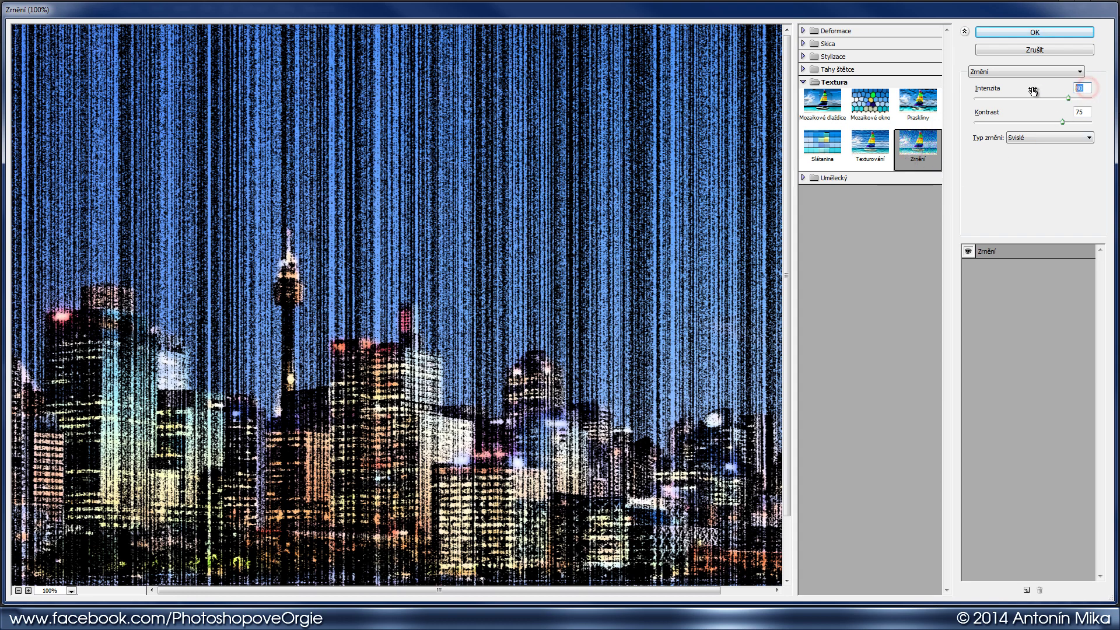
{"action": "type", "text": "35"}
{"action": "key", "text": "Tab"}
{"action": "type", "text": "0"}
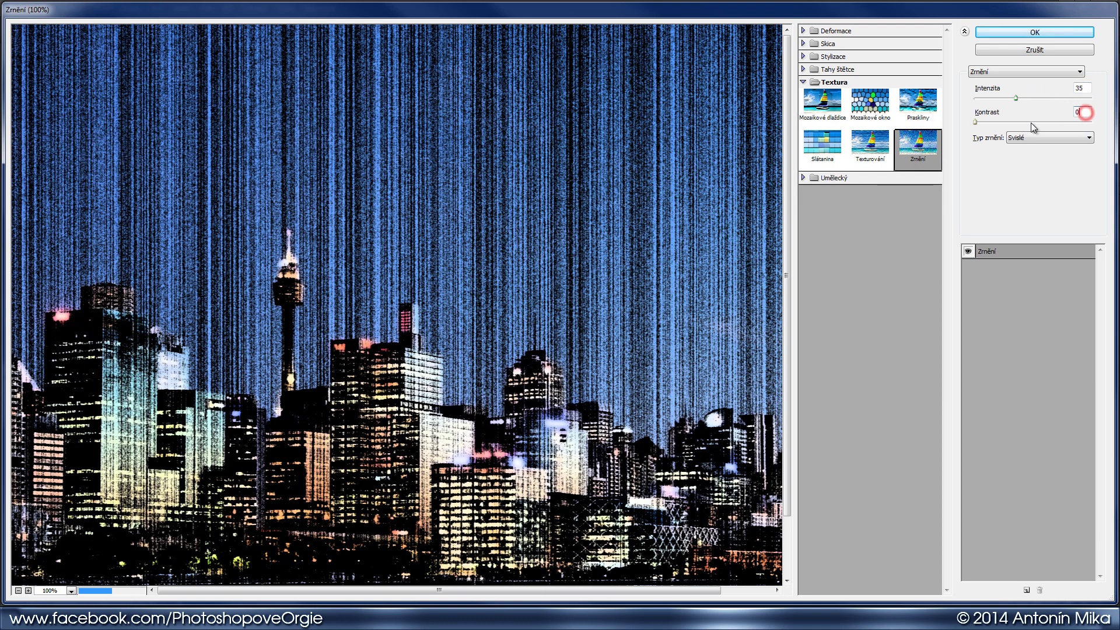
{"action": "left_click", "coordinate": [1034, 138]}
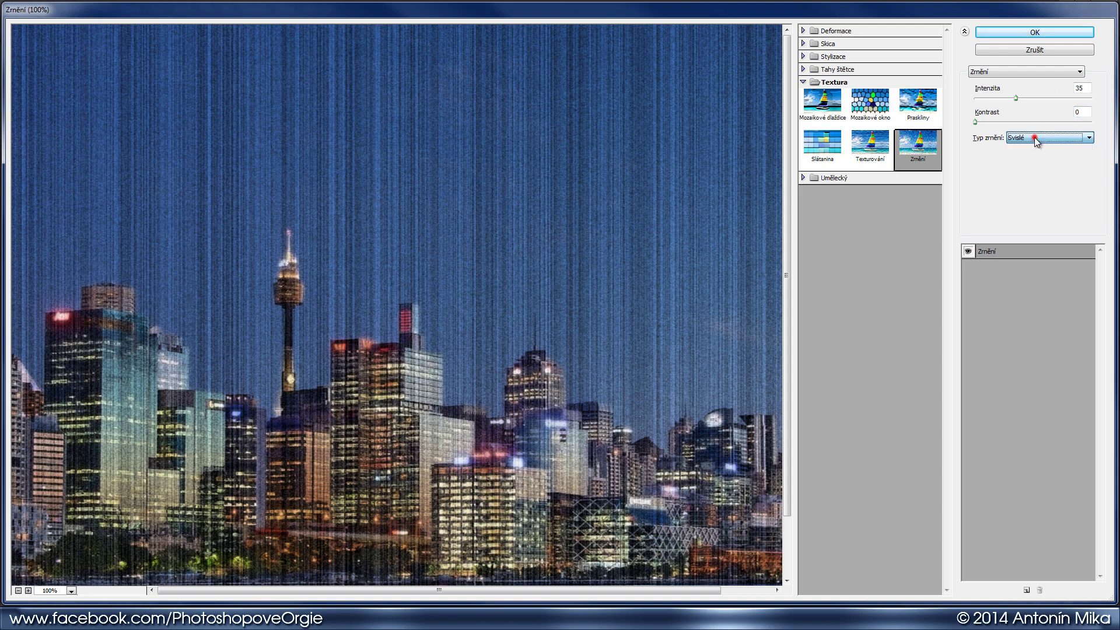
{"action": "left_click", "coordinate": [1035, 137]}
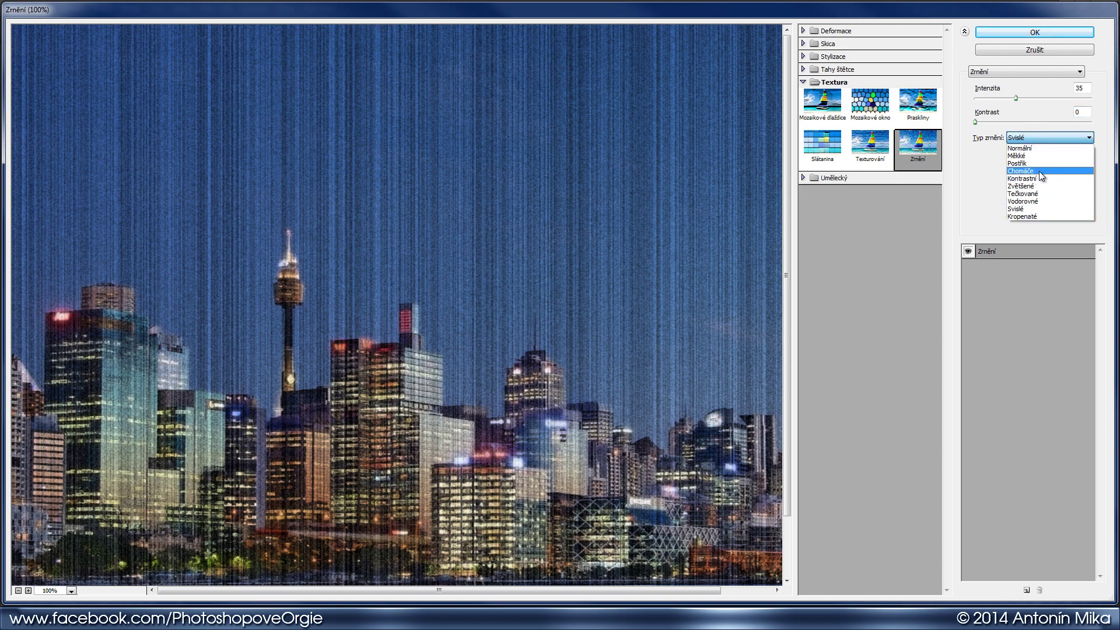
{"action": "left_click", "coordinate": [1034, 186]}
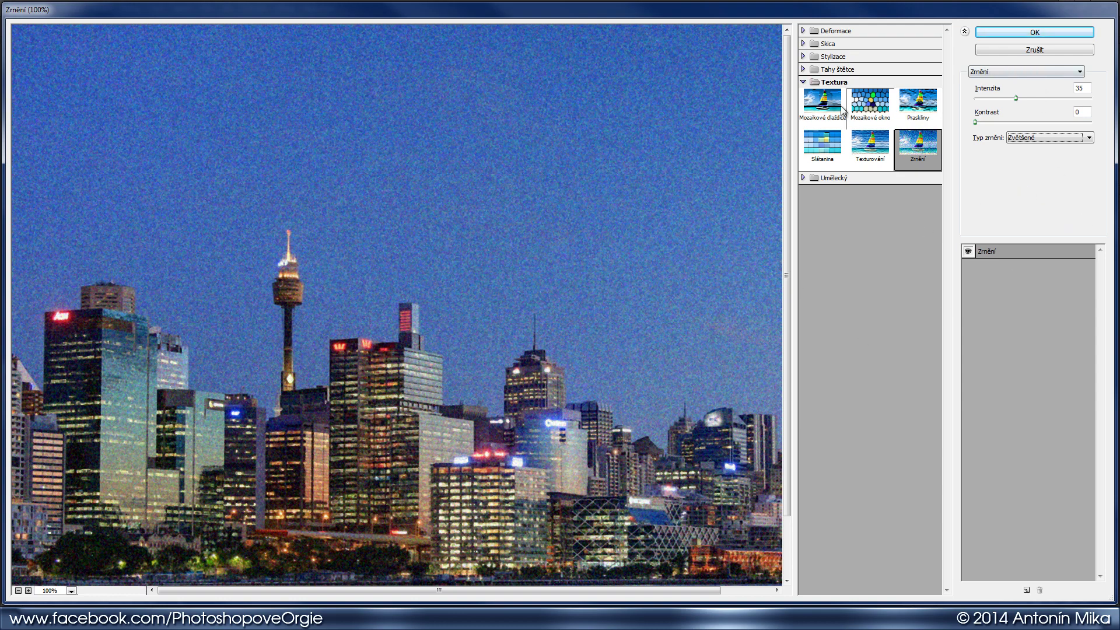
{"action": "left_click", "coordinate": [1066, 35]}
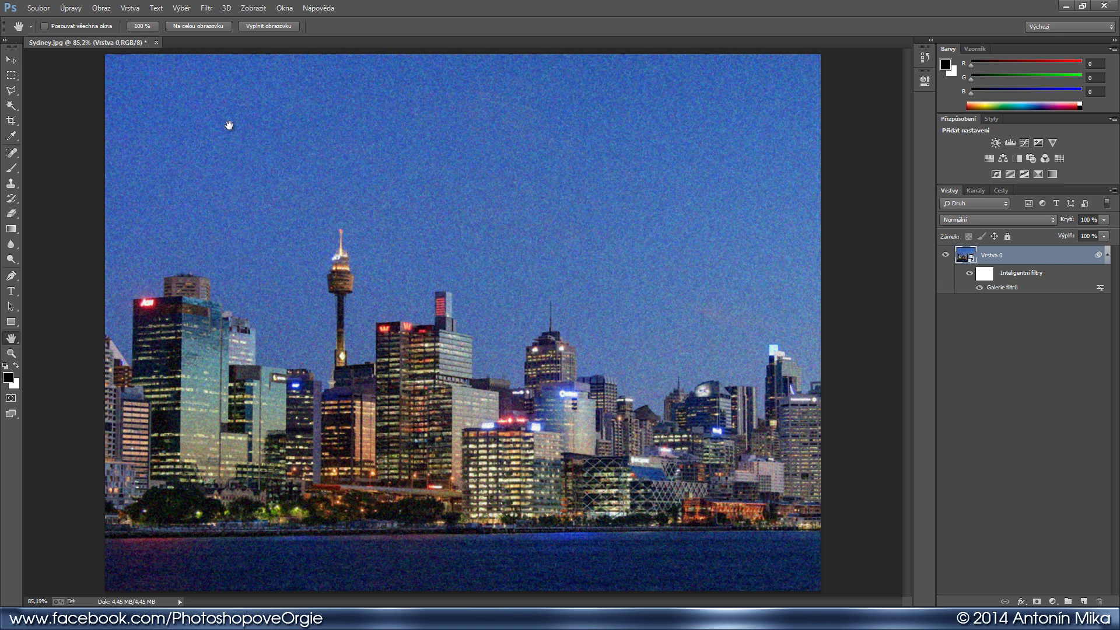
Add a -62 Lens Correction vignette, then toggle the smart filters off and on to compare
{"action": "left_click", "coordinate": [206, 8]}
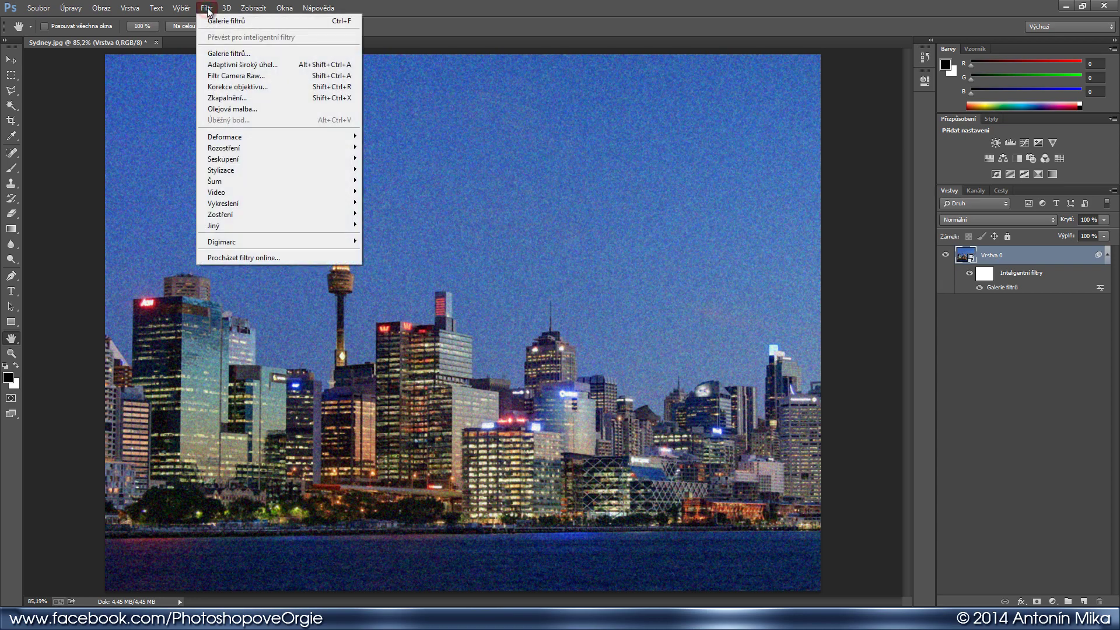
{"action": "left_click", "coordinate": [293, 88]}
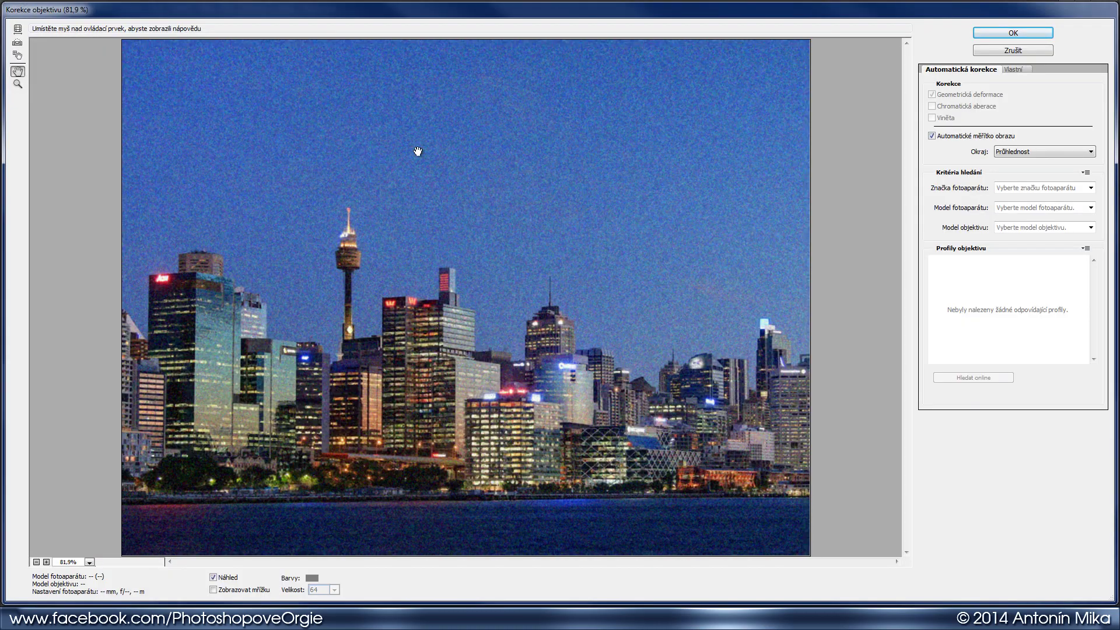
{"action": "left_click", "coordinate": [1015, 70]}
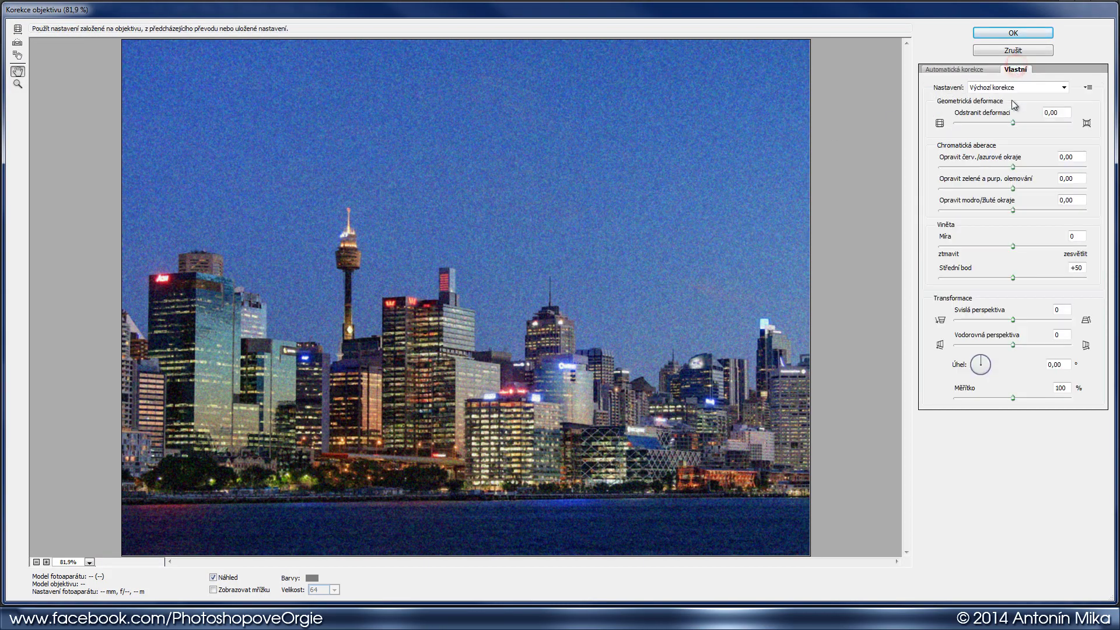
{"action": "left_click_drag", "start_coordinate": [1013, 246], "coordinate": [968, 246]}
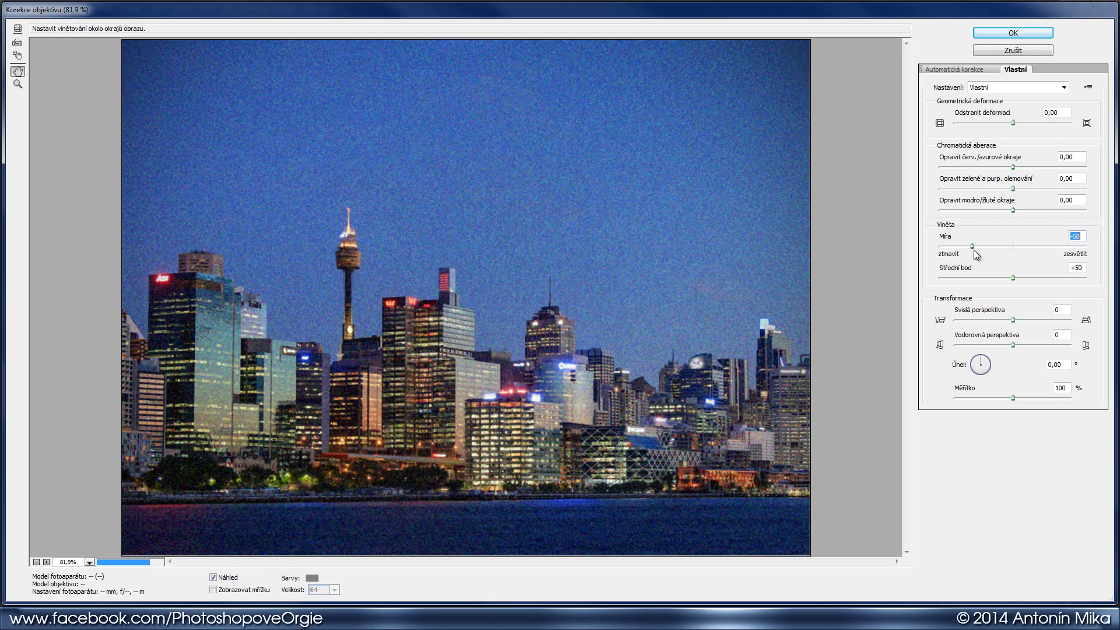
{"action": "left_click", "coordinate": [1031, 33]}
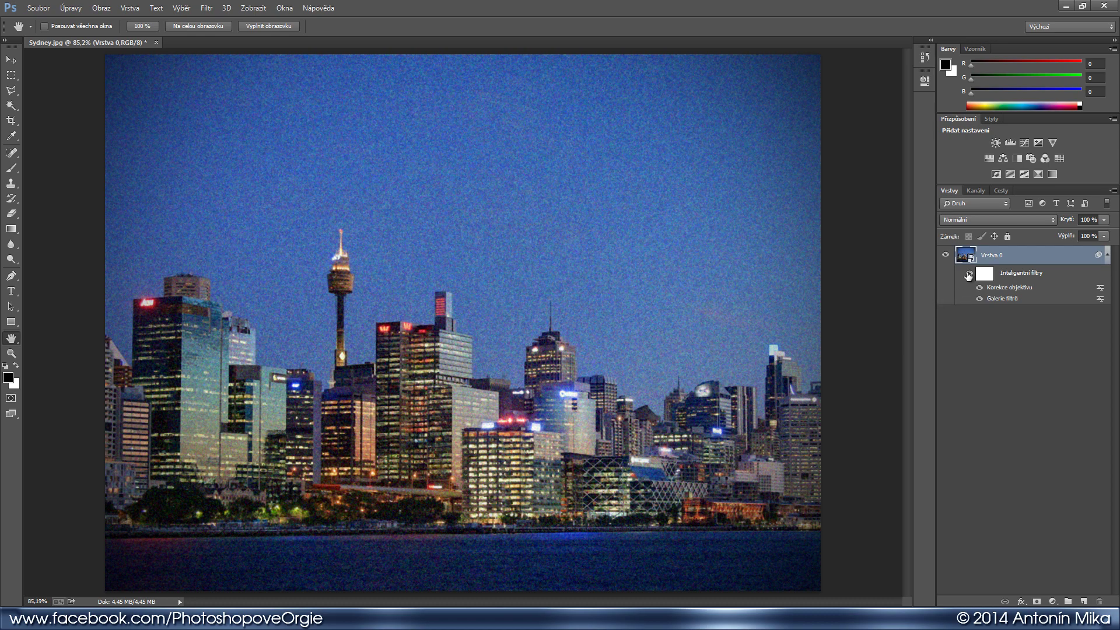
{"action": "left_click", "coordinate": [971, 274]}
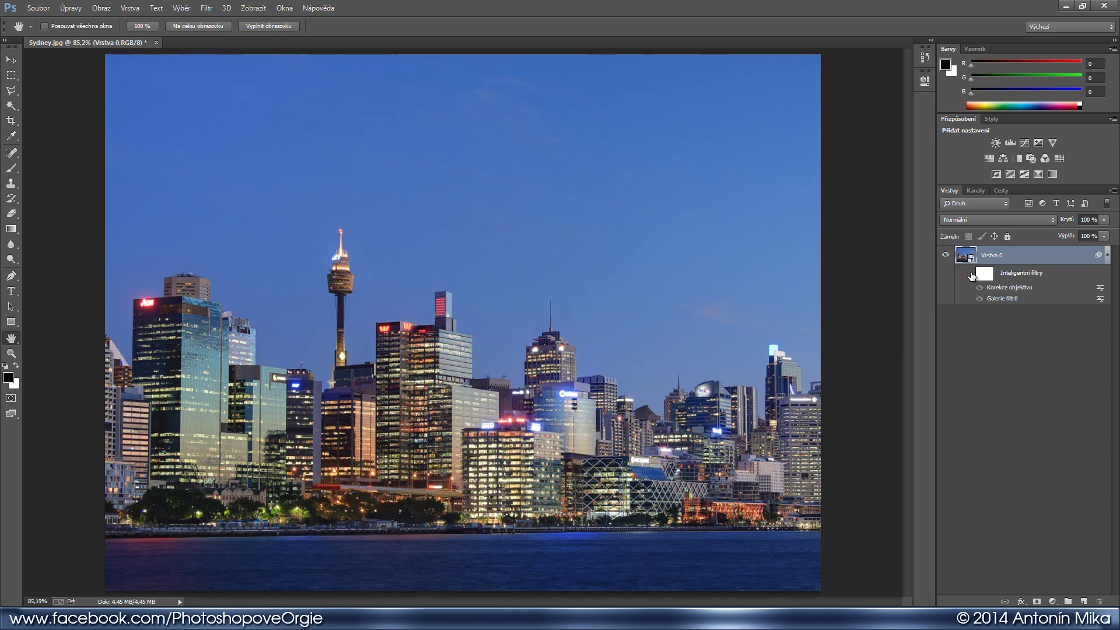
{"action": "left_click", "coordinate": [971, 274]}
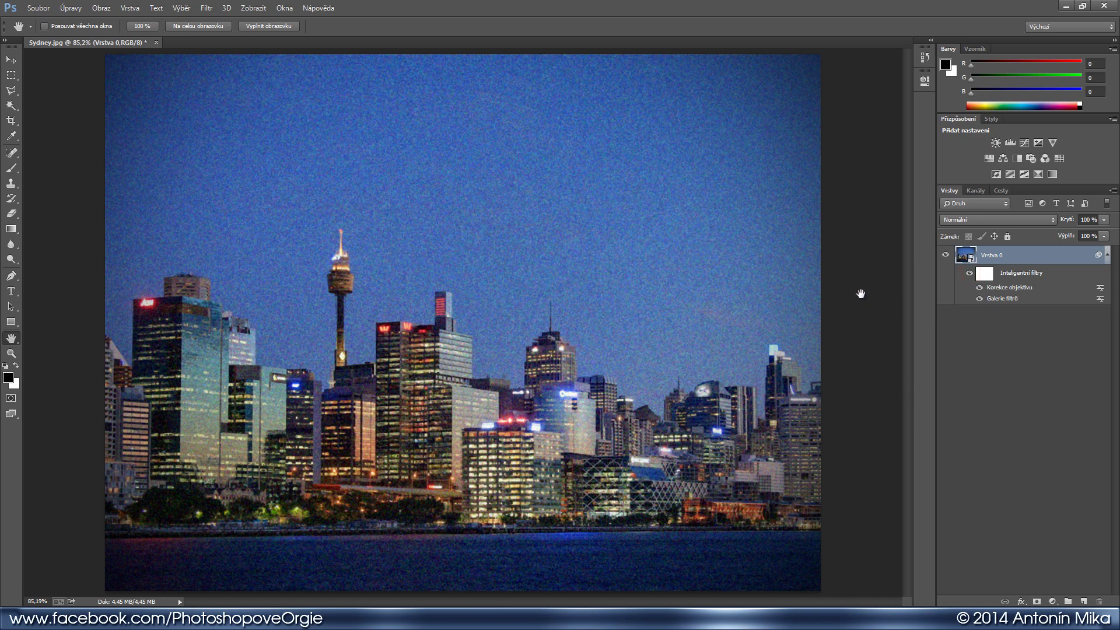
Add a colorized Hue/Saturation layer with hue 25, saturation 15 and lightness 10
{"action": "left_click", "coordinate": [990, 158]}
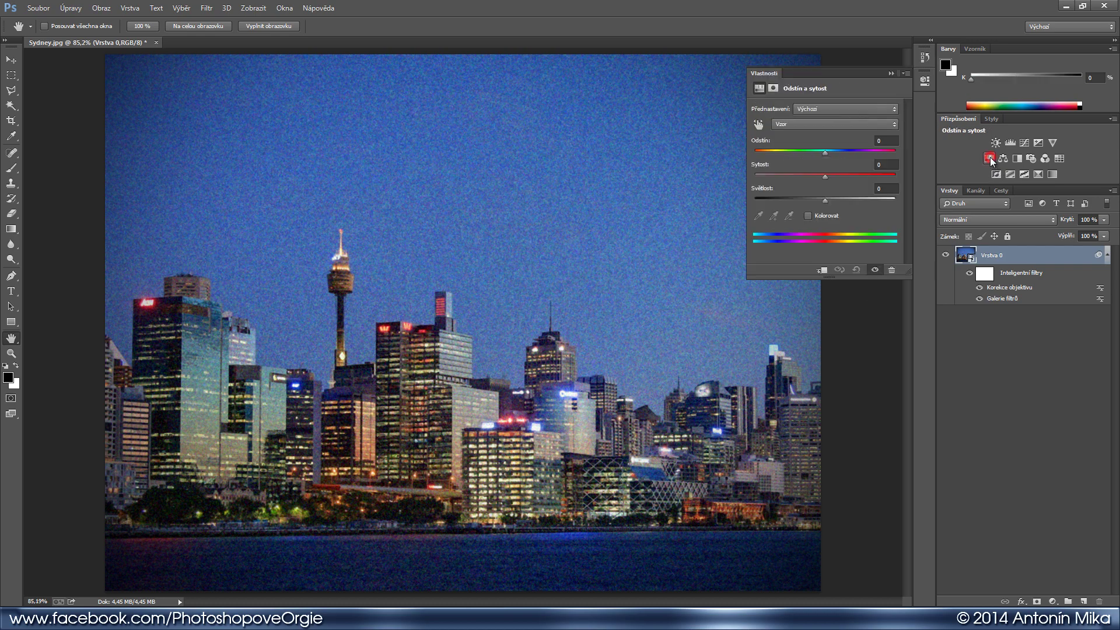
{"action": "left_click", "coordinate": [808, 216]}
{"action": "left_click", "coordinate": [886, 141]}
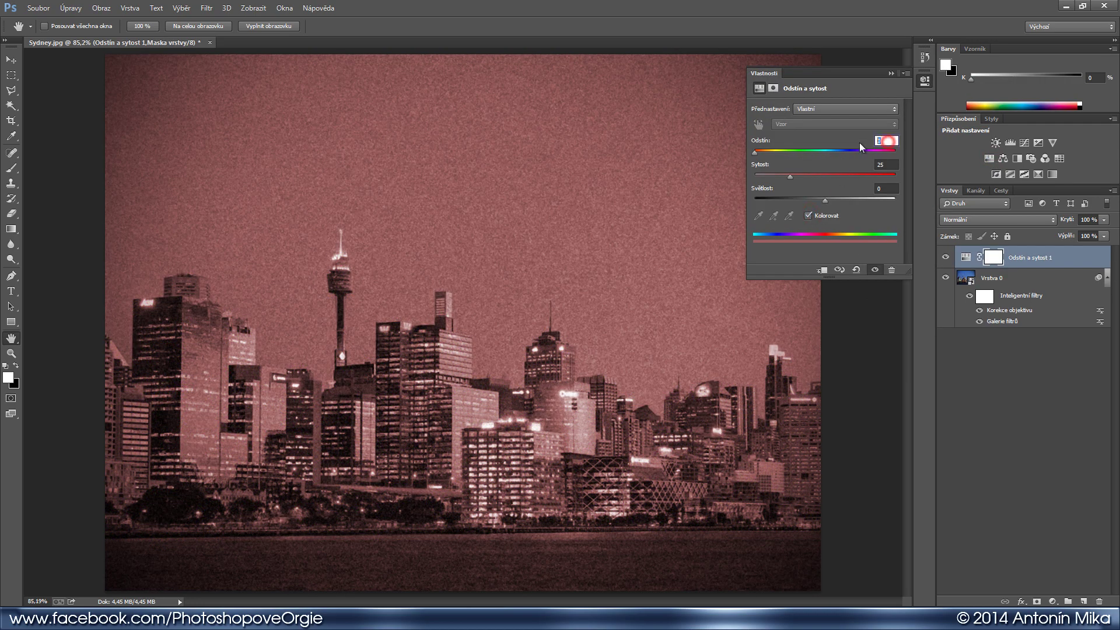
{"action": "type", "text": "25"}
{"action": "key", "text": "Tab"}
{"action": "type", "text": "15"}
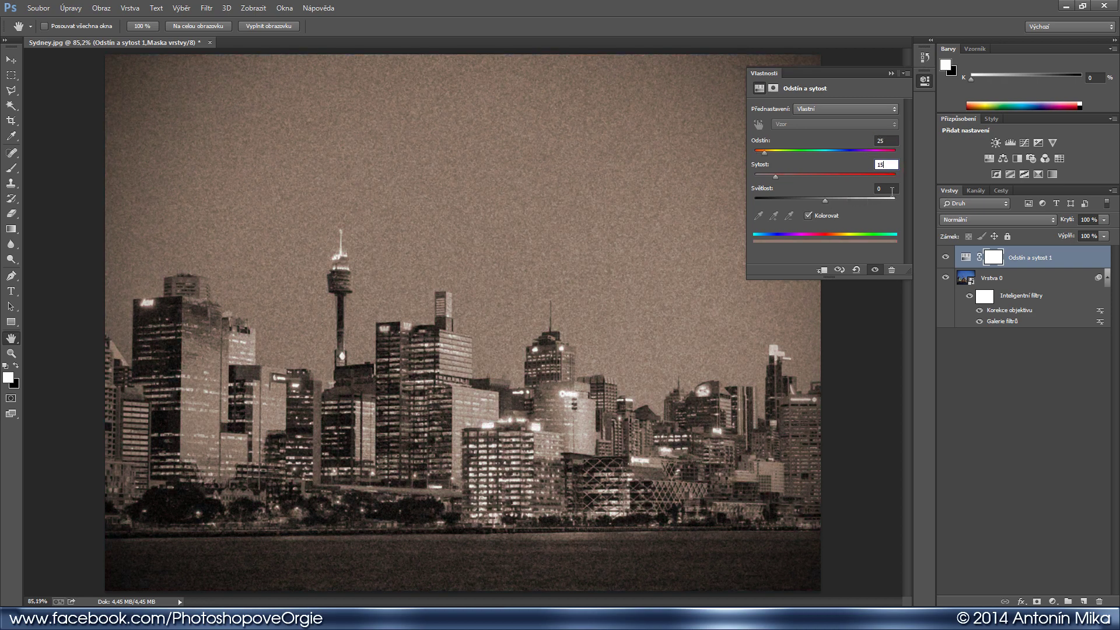
{"action": "key", "text": "Tab"}
{"action": "type", "text": "10"}
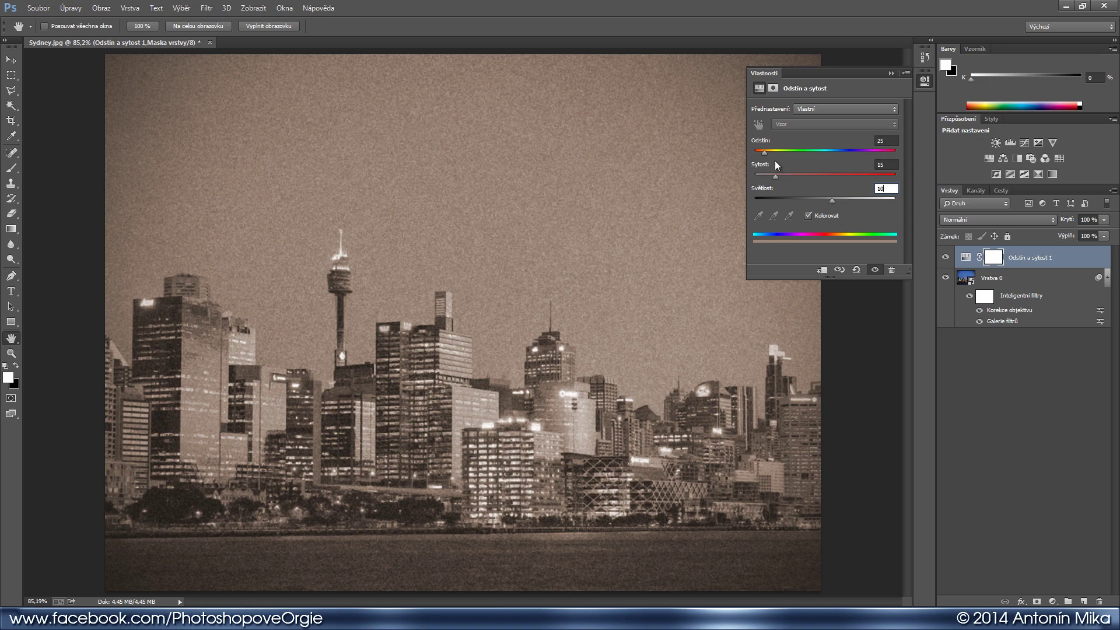
Try an olive tint, restore hue to 25, and close the Properties panel
{"action": "left_click_drag", "start_coordinate": [765, 153], "coordinate": [777, 159]}
{"action": "left_click", "coordinate": [759, 142]}
{"action": "type", "text": "25"}
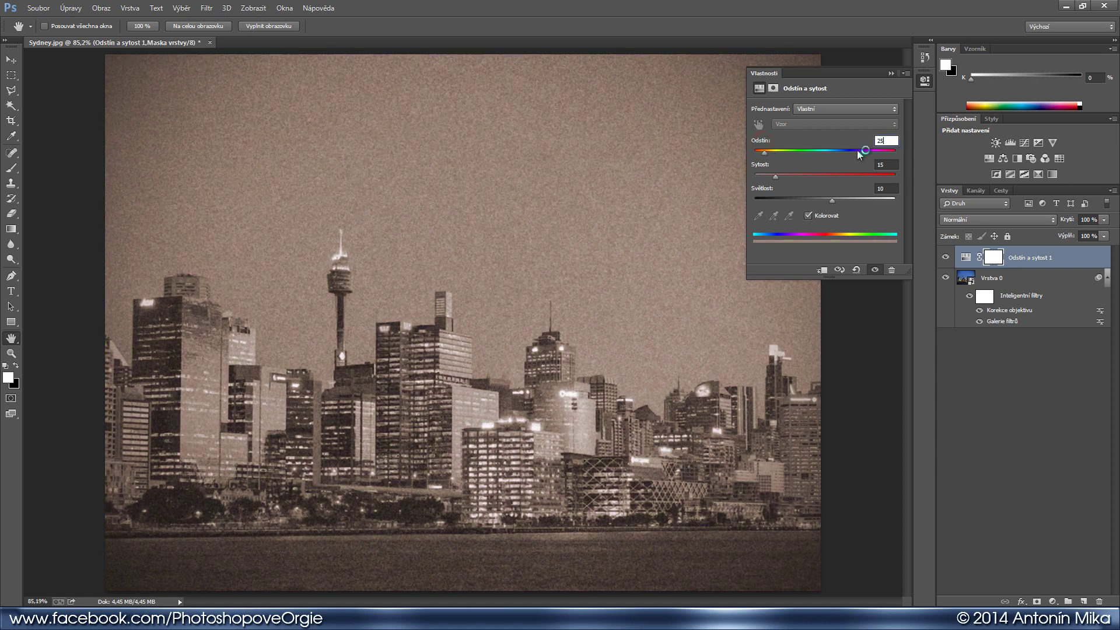
{"action": "left_click", "coordinate": [926, 83]}
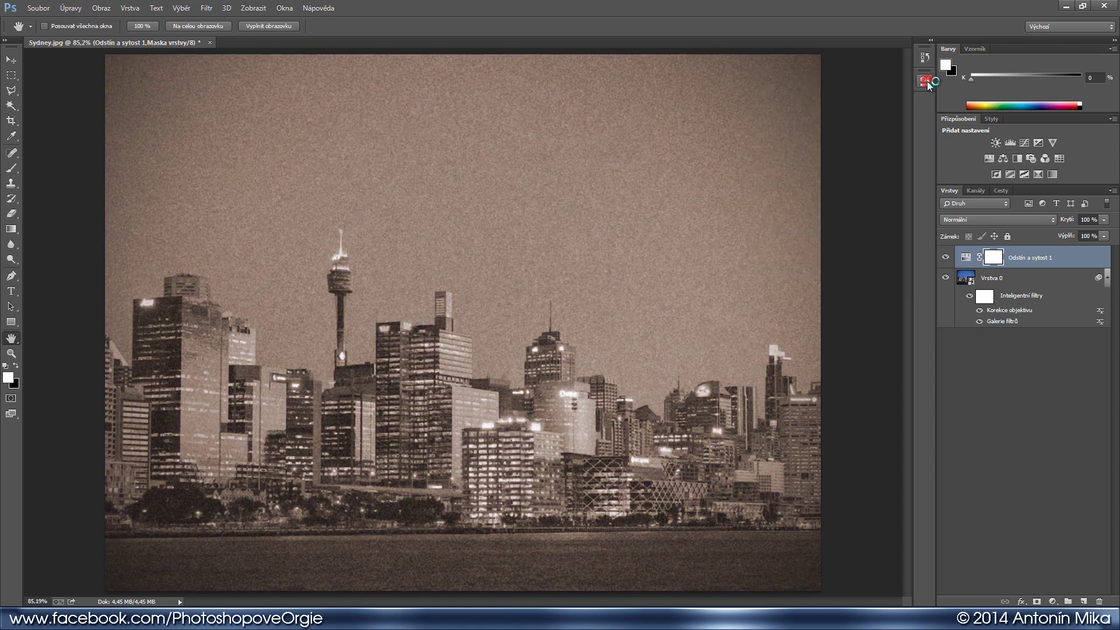
{"action": "left_click", "coordinate": [285, 8]}
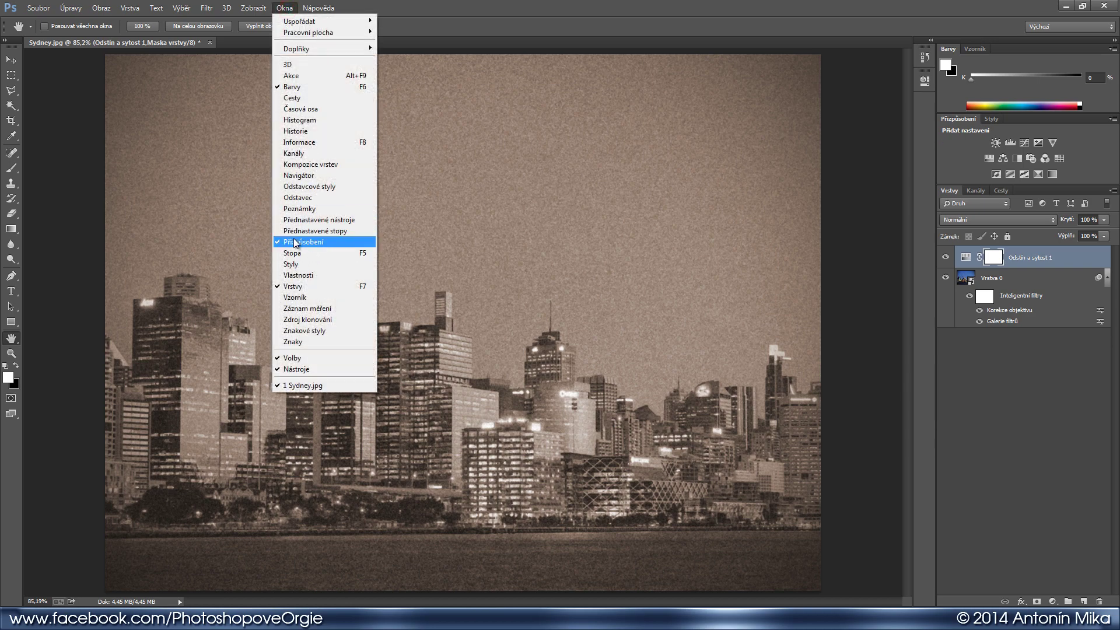
{"action": "left_click", "coordinate": [265, 21]}
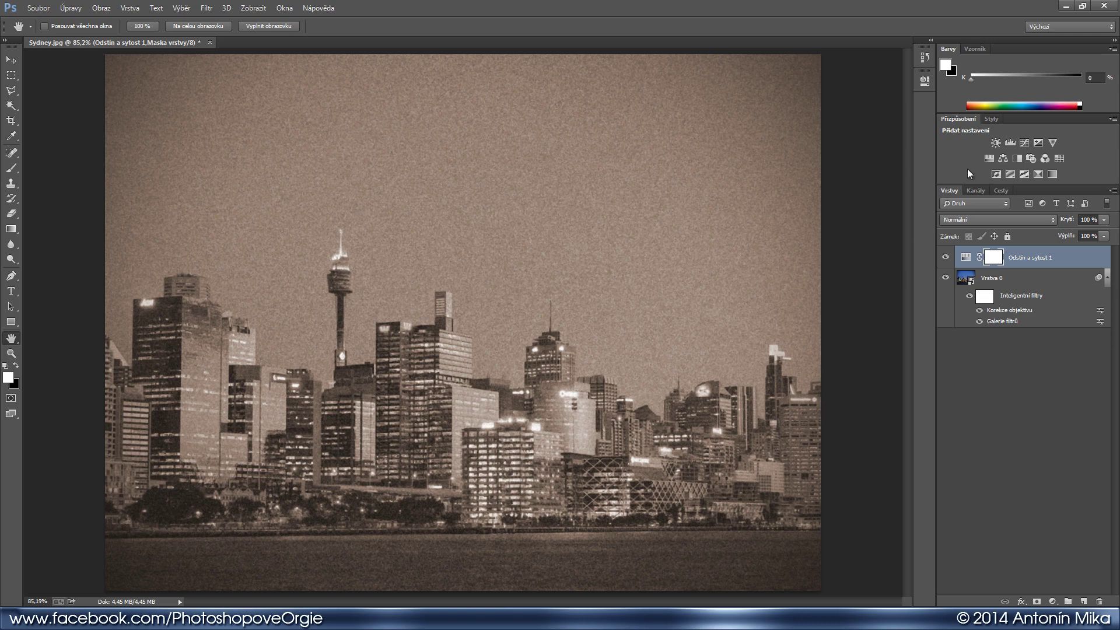
Add a Gradient Map layer whose dark stop is brown 241600
{"action": "left_click", "coordinate": [1053, 174]}
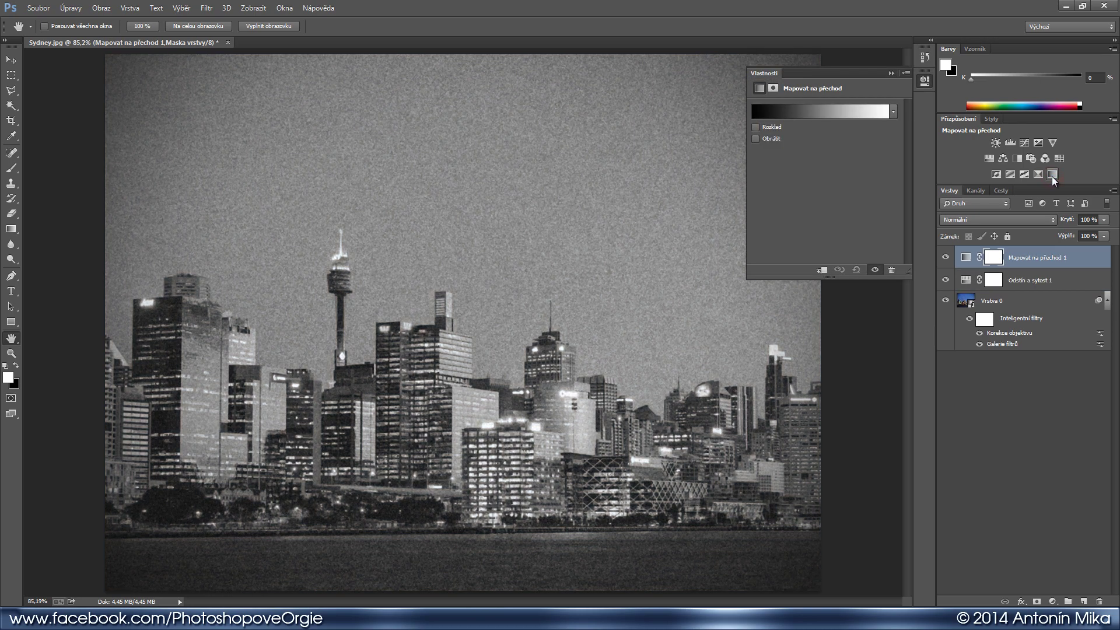
{"action": "left_click", "coordinate": [806, 114]}
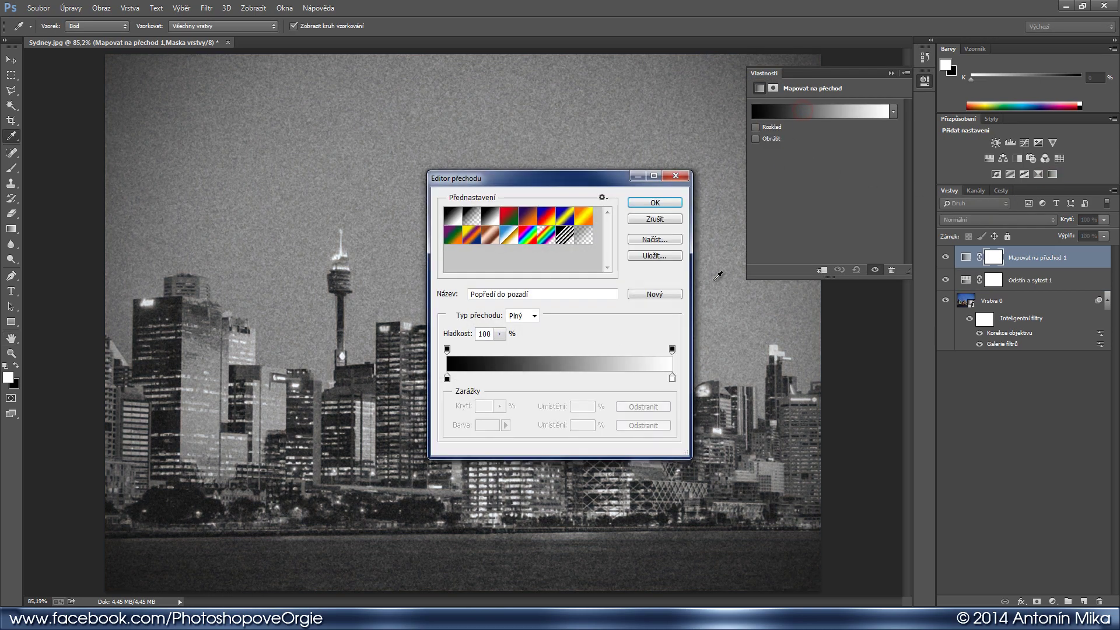
{"action": "left_click", "coordinate": [448, 379]}
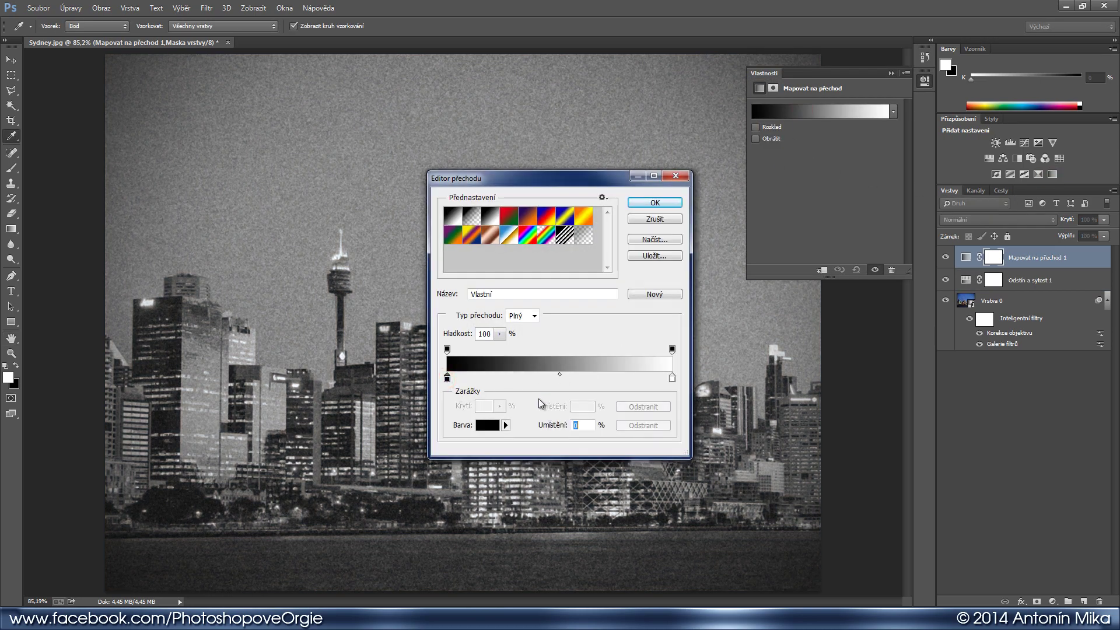
{"action": "double_click", "coordinate": [447, 379]}
{"action": "type", "text": "2"}
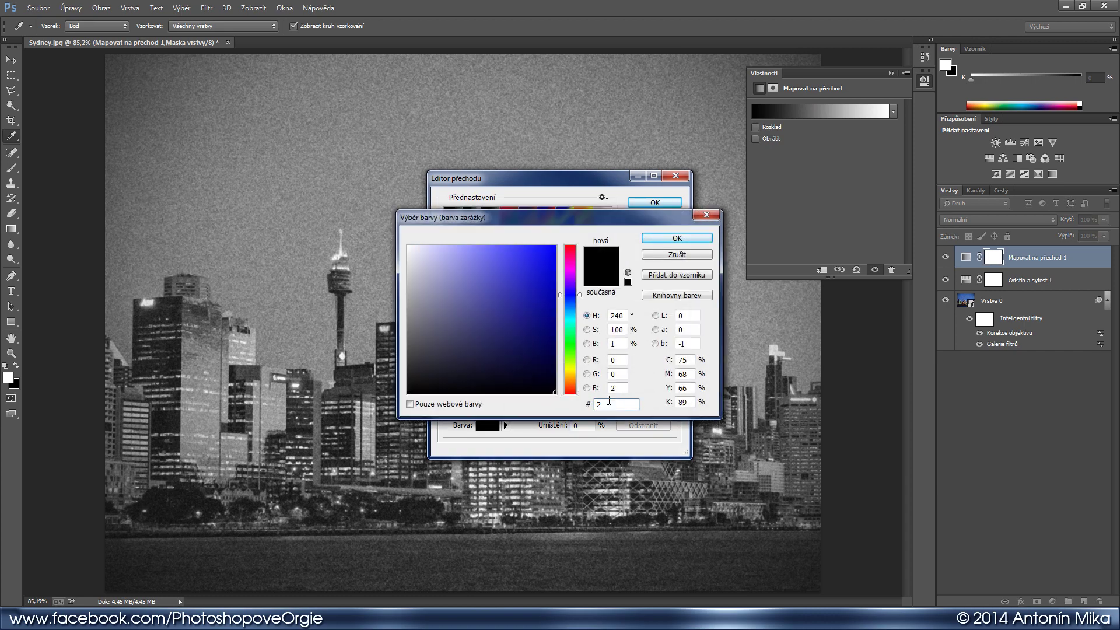
{"action": "type", "text": "416"}
{"action": "type", "text": "00"}
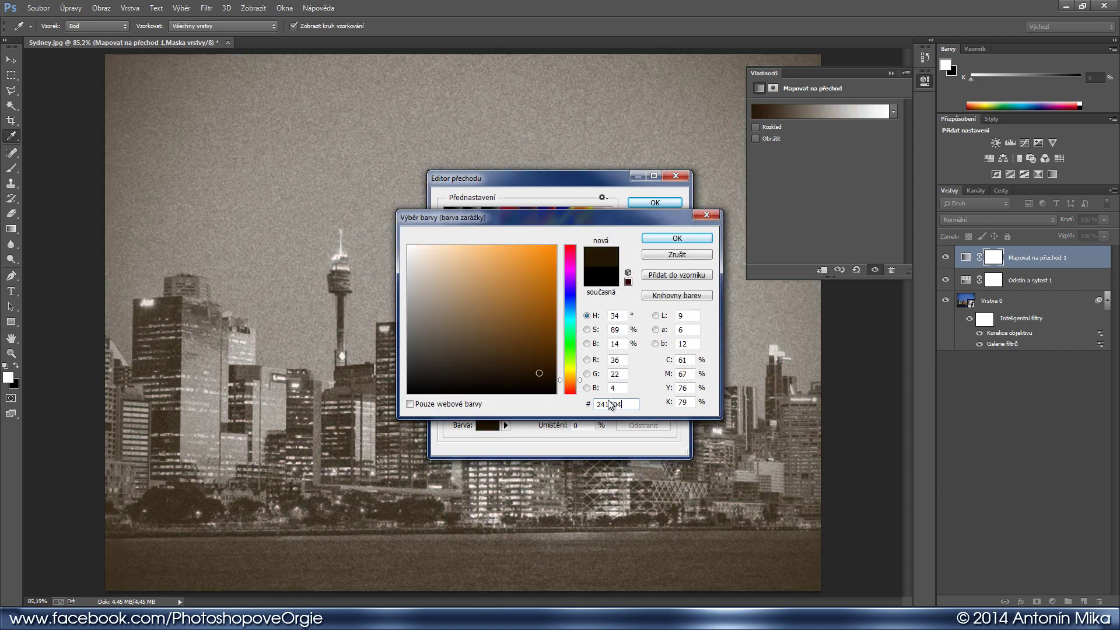
{"action": "key", "text": "Return"}
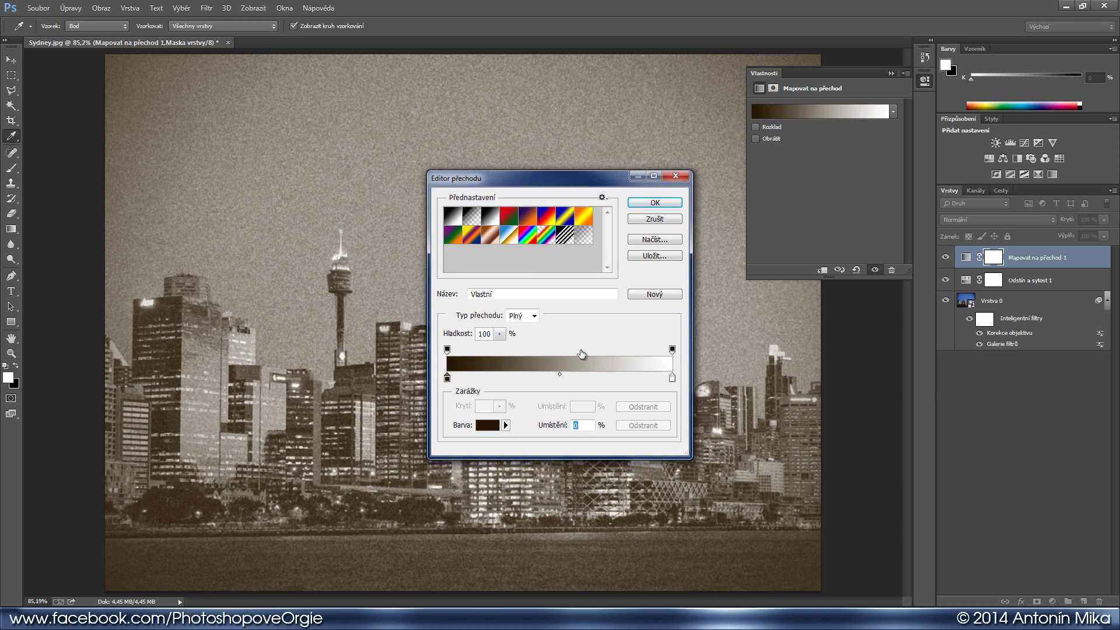
{"action": "left_click", "coordinate": [646, 204]}
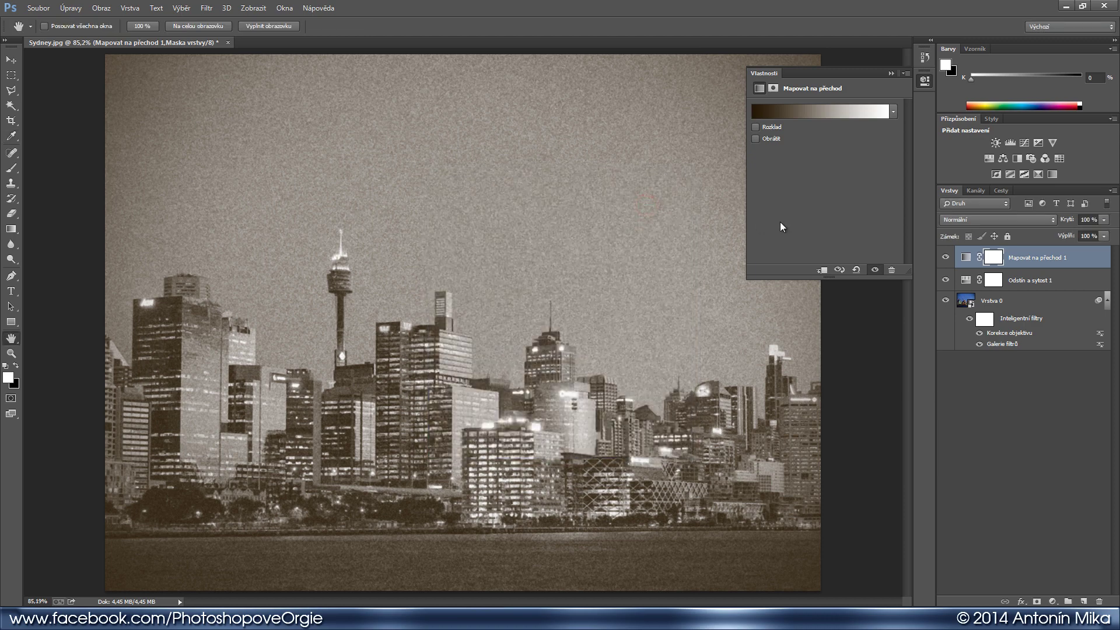
Set the gradient map layer's blend mode to Překrýt (Overlay)
{"action": "left_click", "coordinate": [924, 82]}
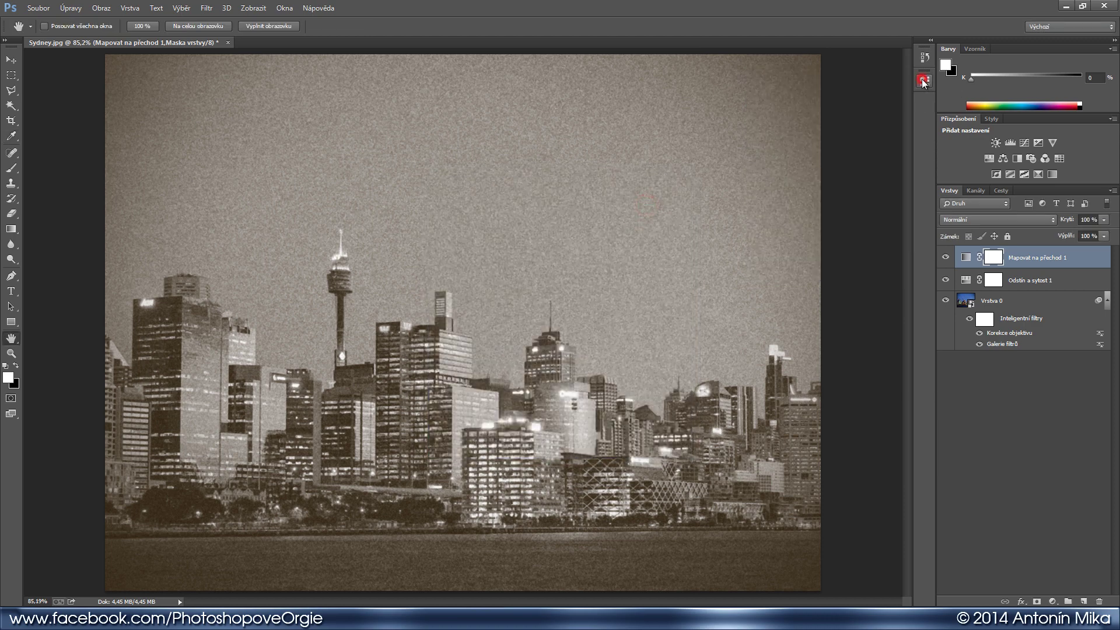
{"action": "left_click", "coordinate": [966, 223]}
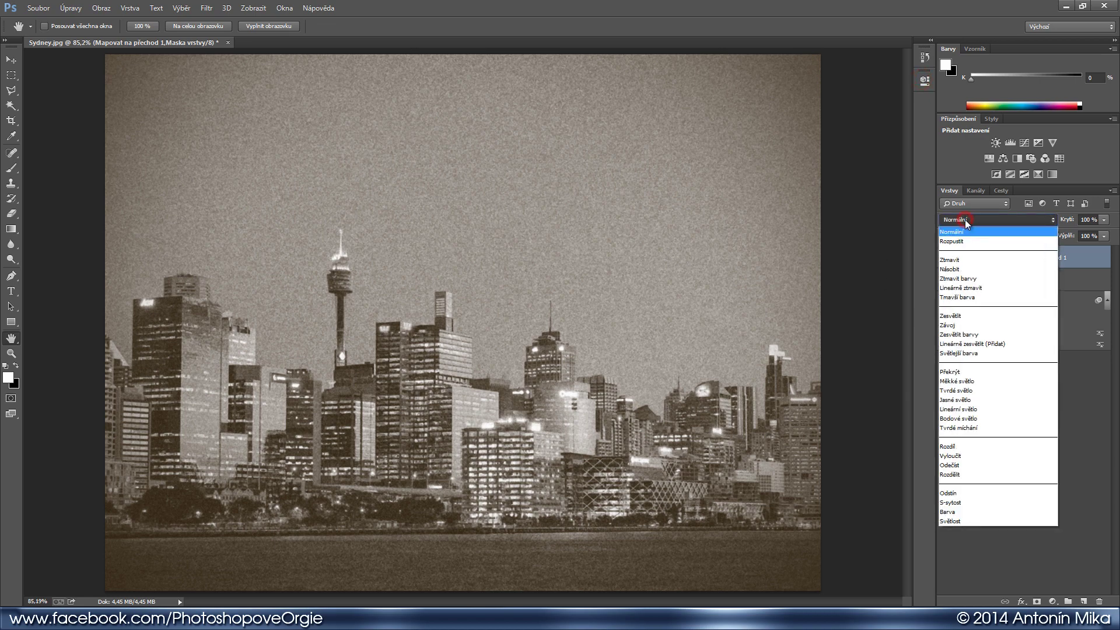
{"action": "left_click", "coordinate": [963, 372]}
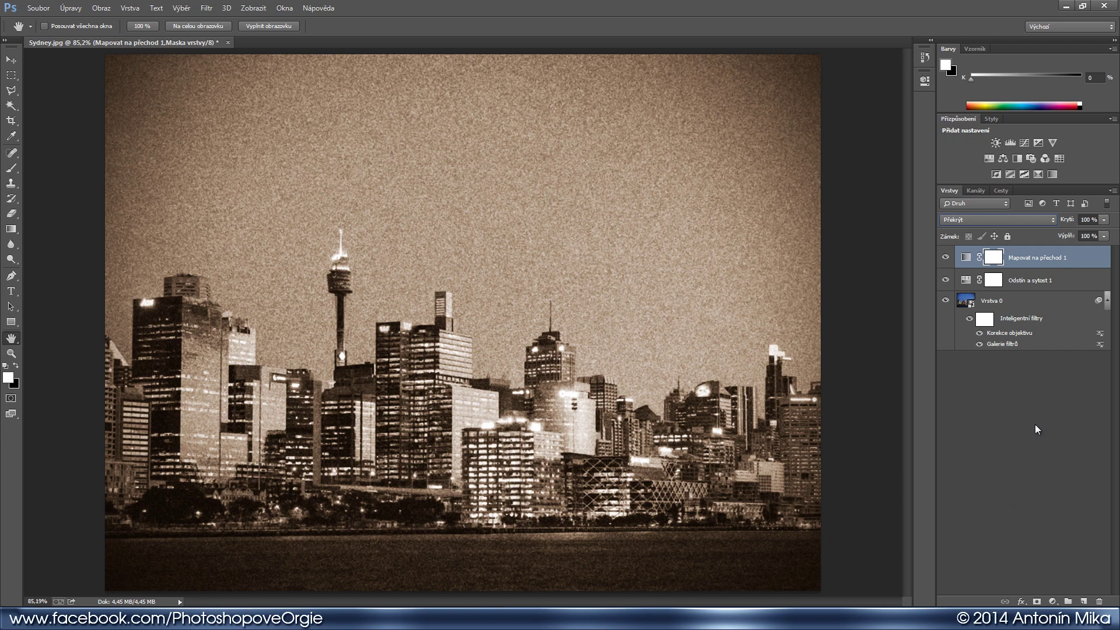
Create a layer named 'škrábance' and fill it with black
{"action": "key", "text": "ctrl+shift+n"}
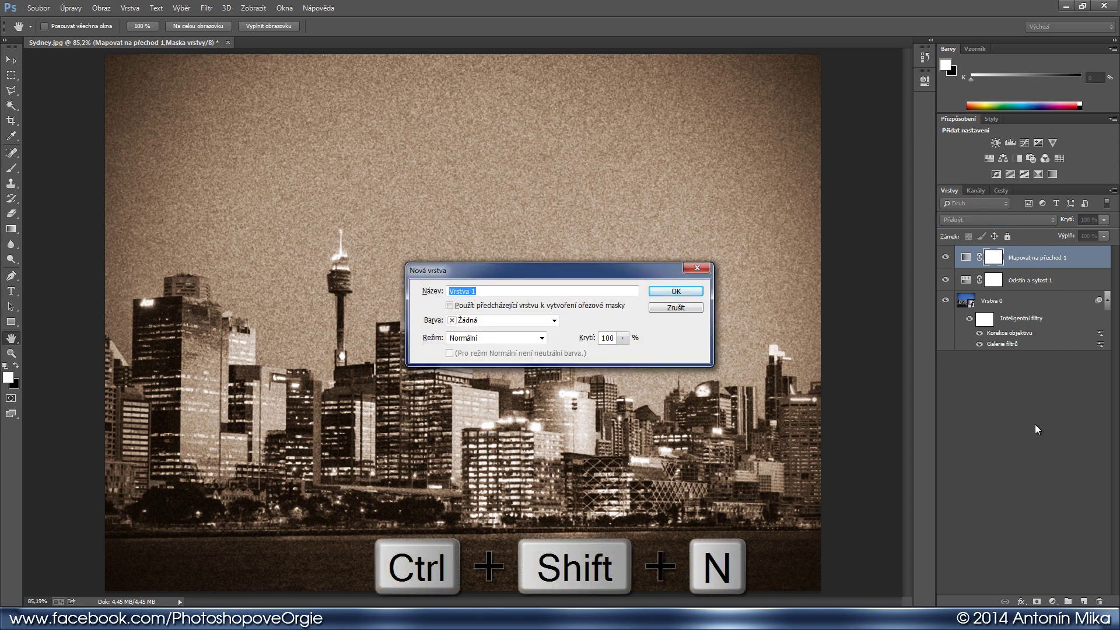
{"action": "type", "text": "škrában"}
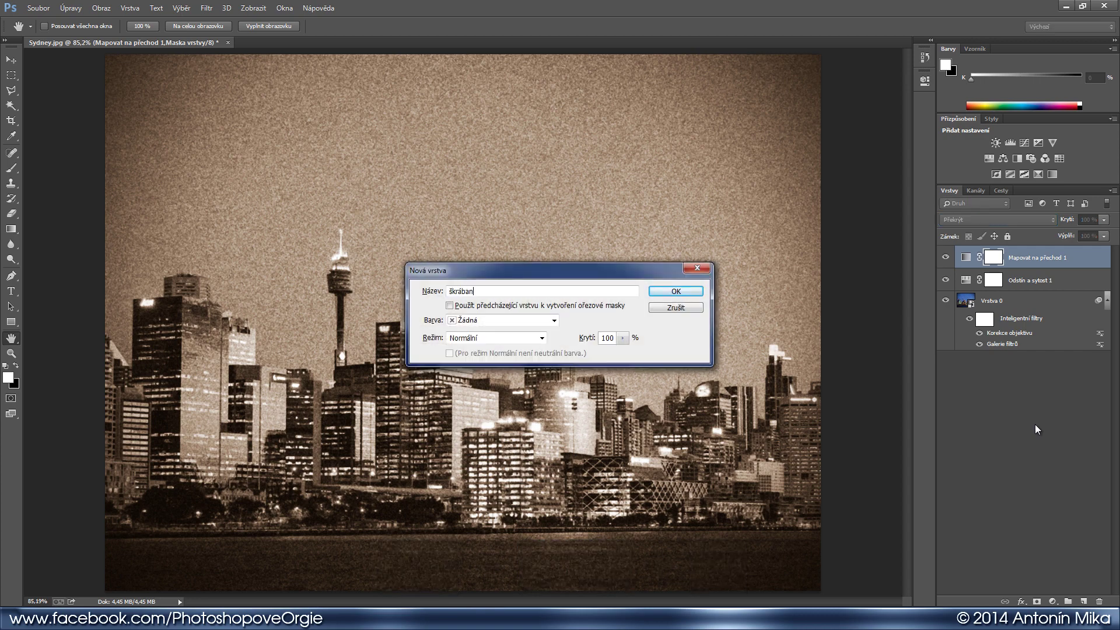
{"action": "type", "text": "ce"}
{"action": "key", "text": "Return"}
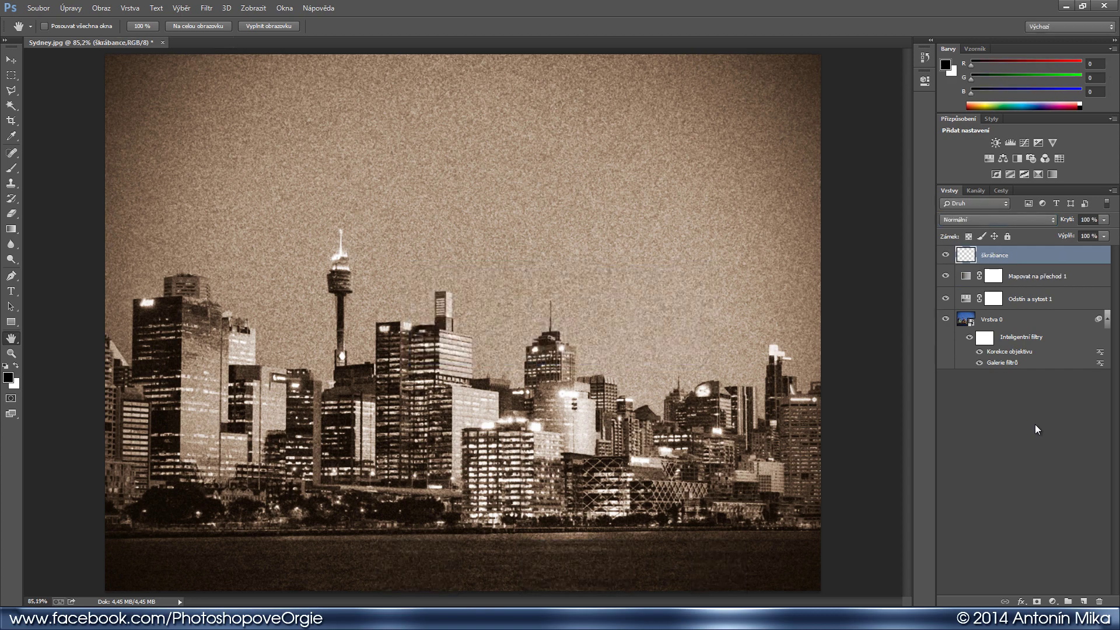
{"action": "key", "text": "alt+Delete"}
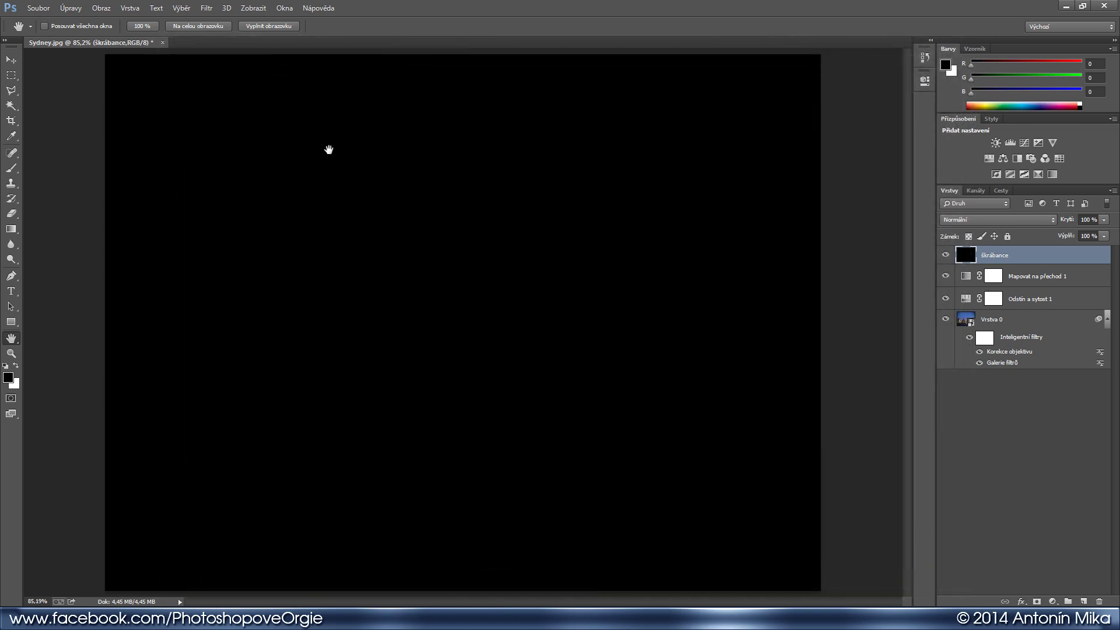
Apply Svislé (Vertical) grain at intensity 80, contrast 75, and blend the layer in Závoj mode
{"action": "left_click", "coordinate": [207, 9]}
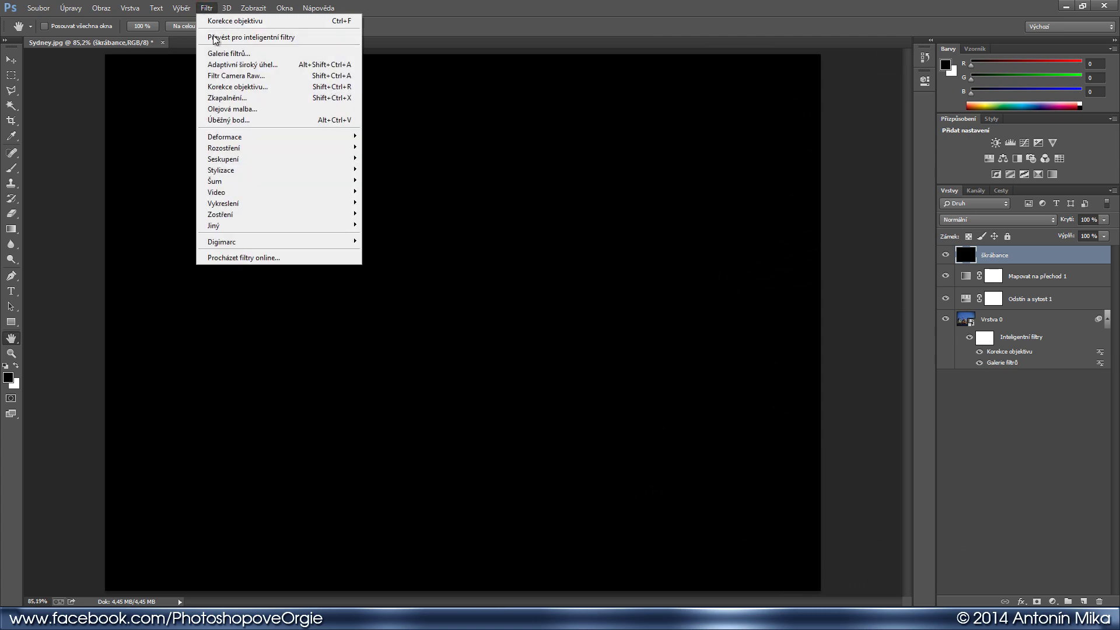
{"action": "left_click", "coordinate": [225, 54]}
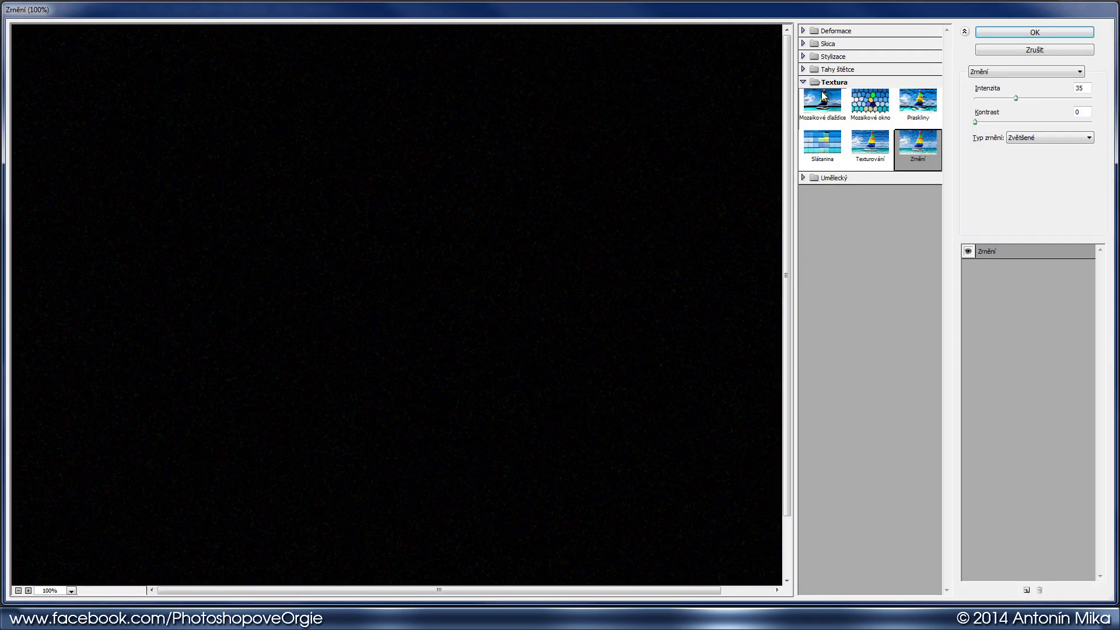
{"action": "left_click", "coordinate": [910, 152]}
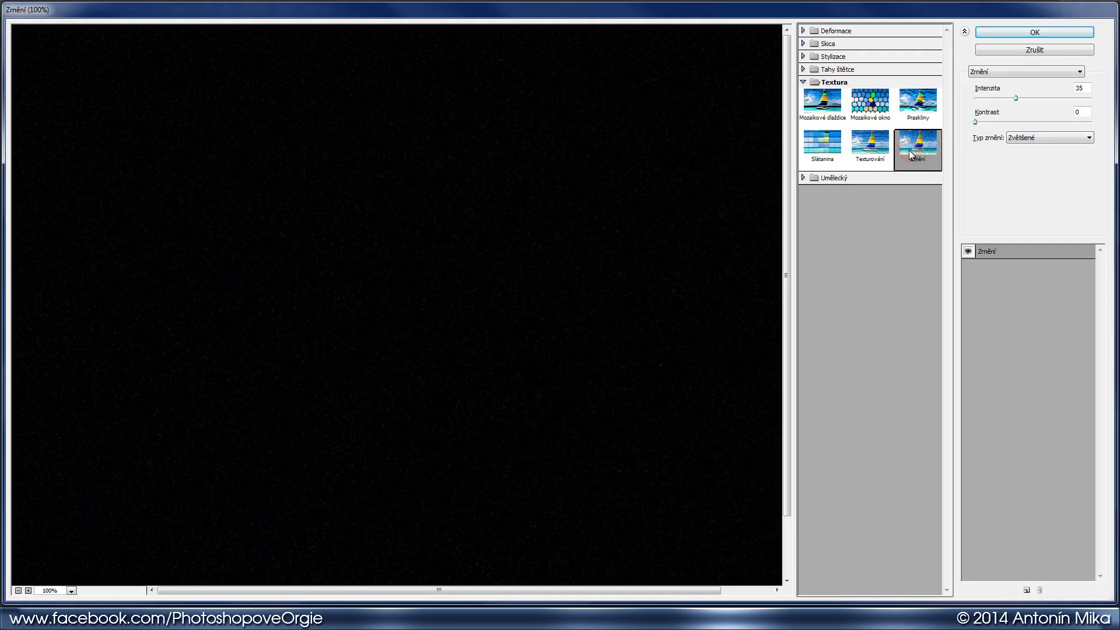
{"action": "left_click", "coordinate": [1041, 138]}
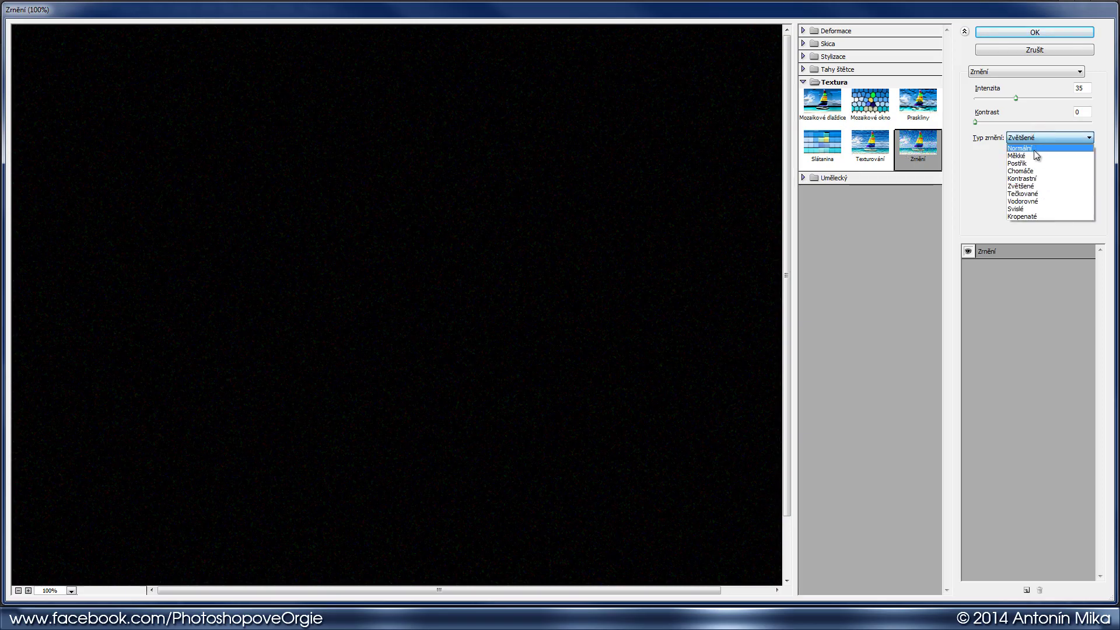
{"action": "left_click", "coordinate": [1030, 209]}
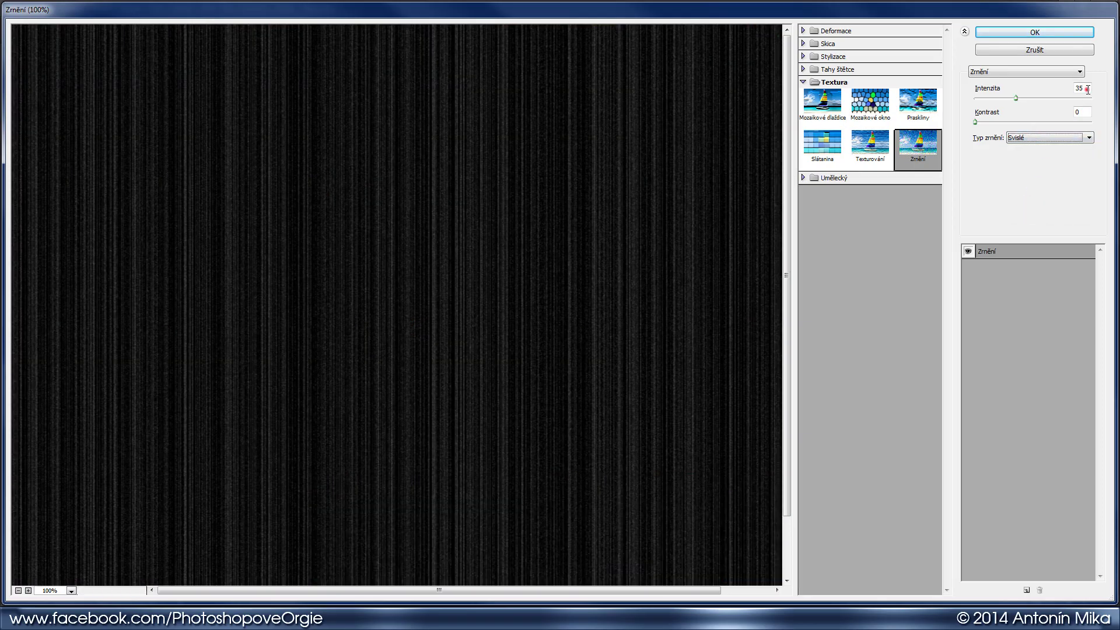
{"action": "left_click", "coordinate": [1081, 88]}
{"action": "type", "text": "80"}
{"action": "key", "text": "Tab"}
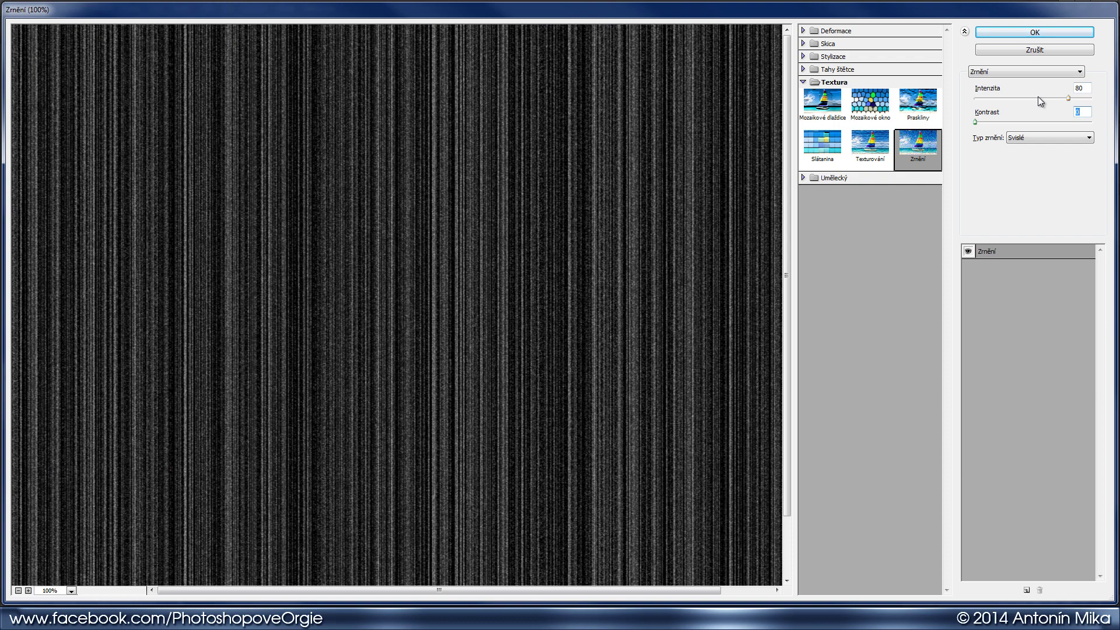
{"action": "type", "text": "75"}
{"action": "left_click", "coordinate": [1036, 33]}
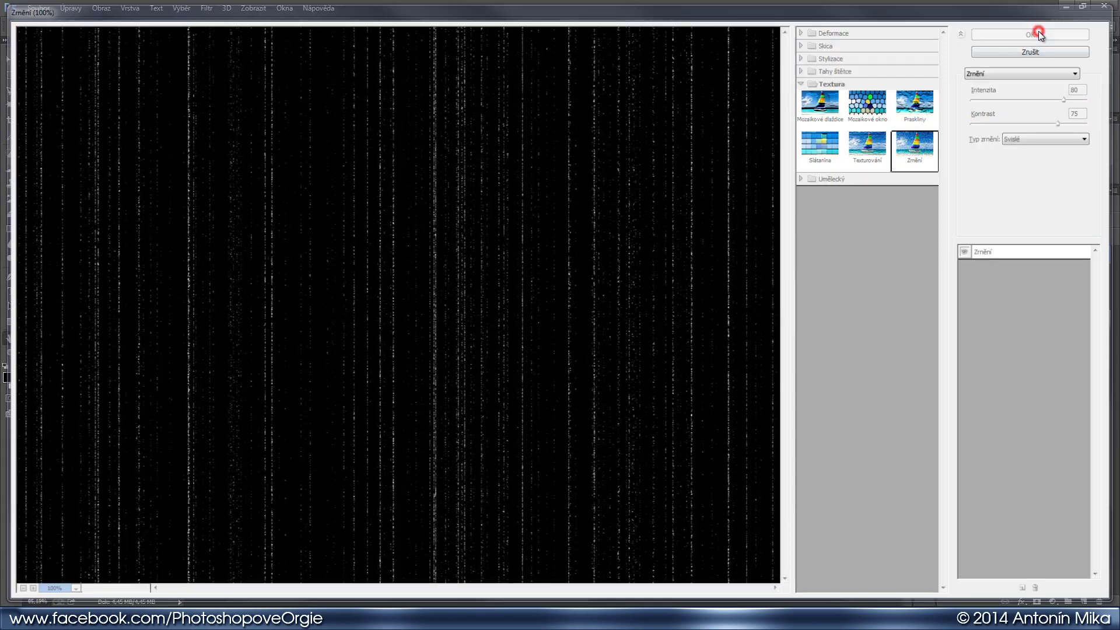
{"action": "left_click", "coordinate": [970, 221]}
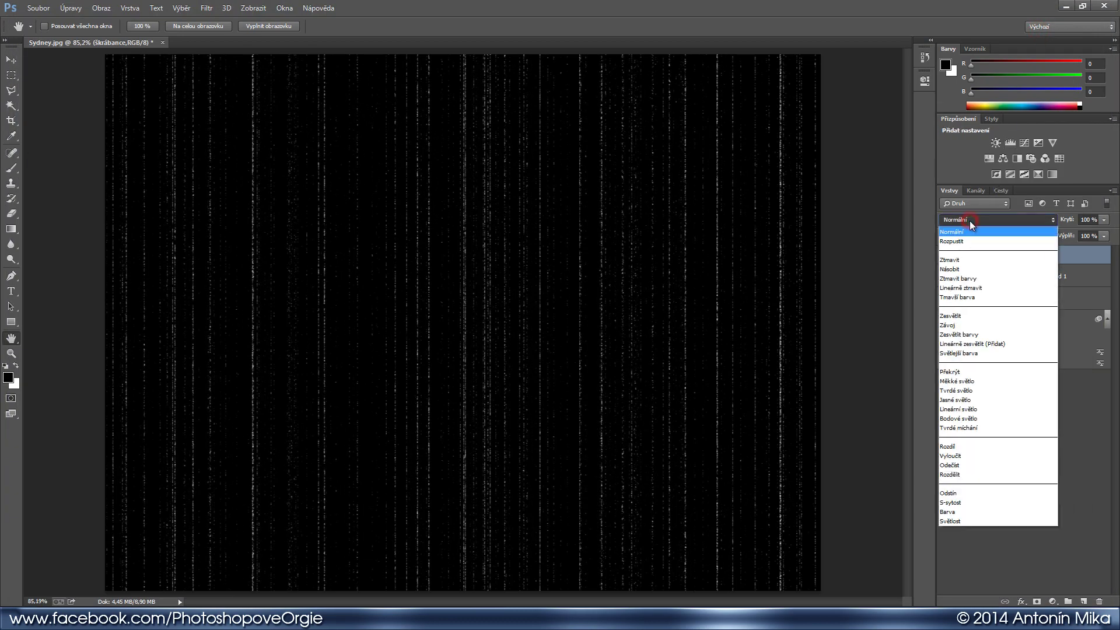
{"action": "left_click", "coordinate": [960, 326]}
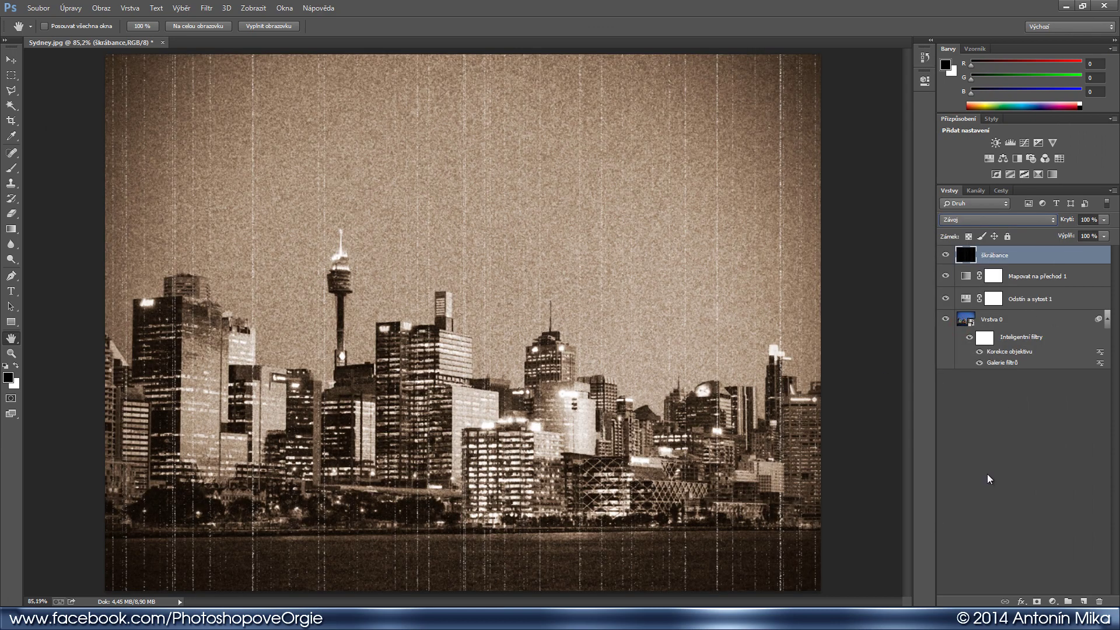
Create a layer named 'pomuchlání' and fill it with Oblaka (Clouds)
{"action": "key", "text": "ctrl+shift+n"}
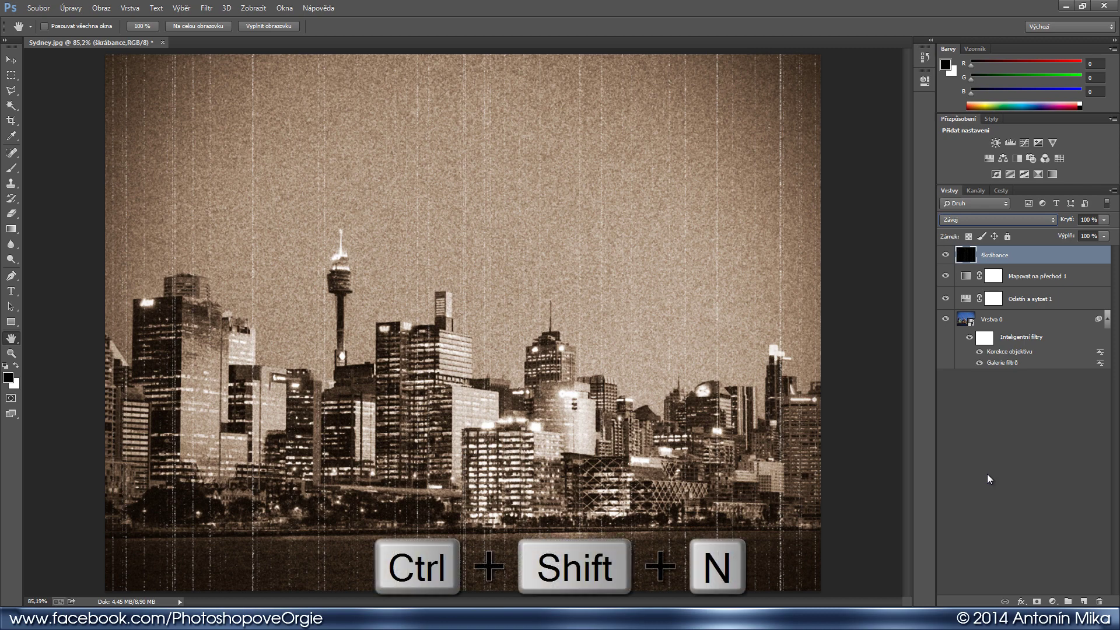
{"action": "type", "text": "pomu"}
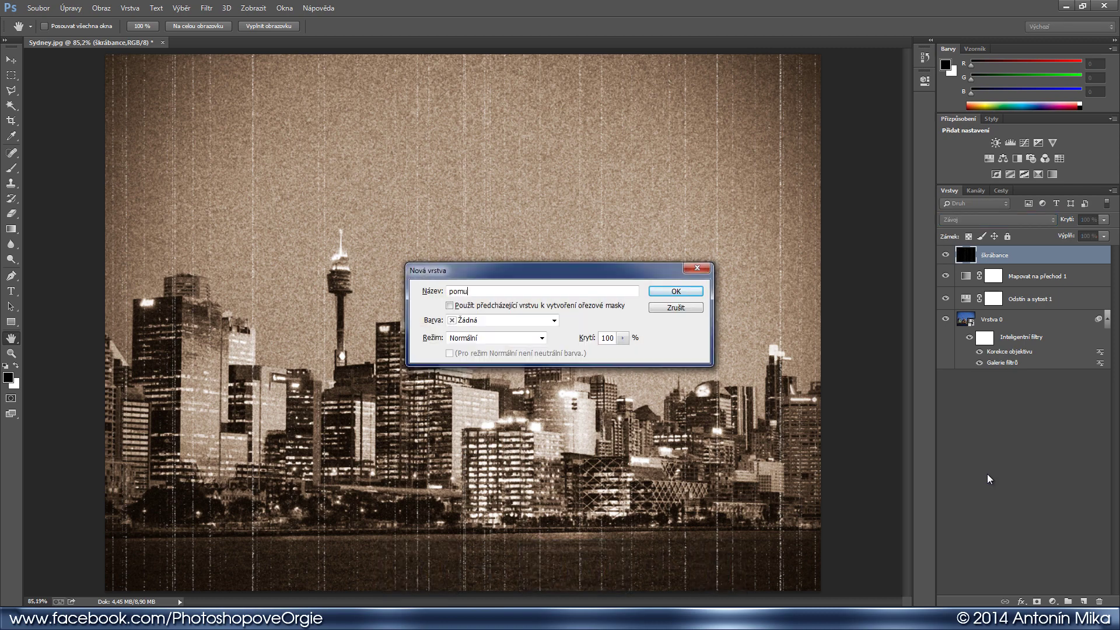
{"action": "type", "text": "í"}
{"action": "key", "text": "Return"}
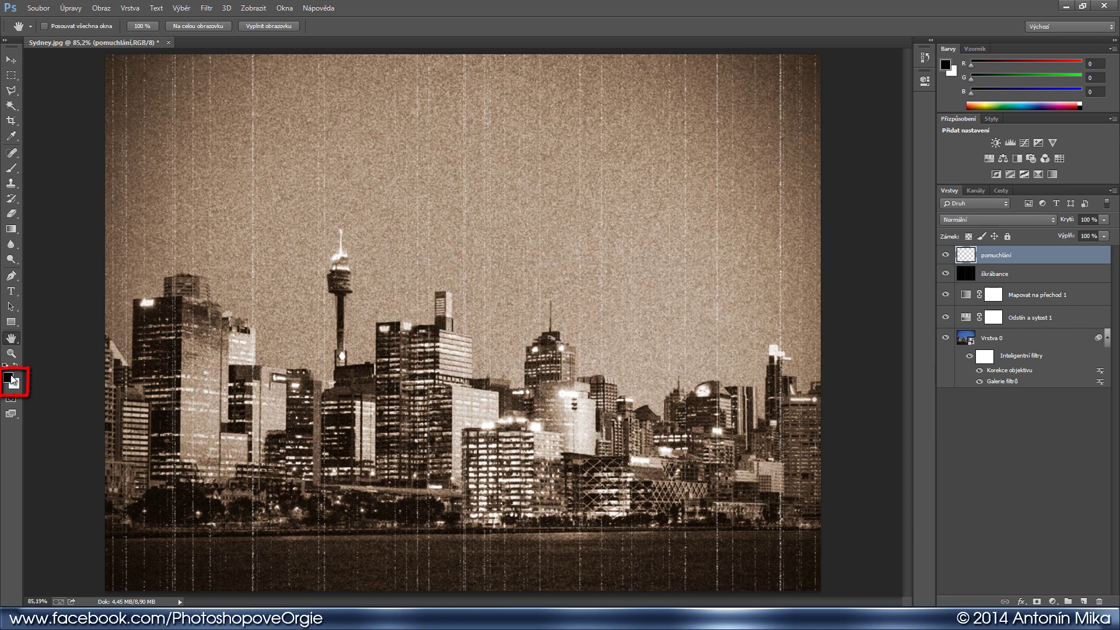
{"action": "left_click", "coordinate": [207, 9]}
{"action": "mouse_move", "coordinate": [222, 203]}
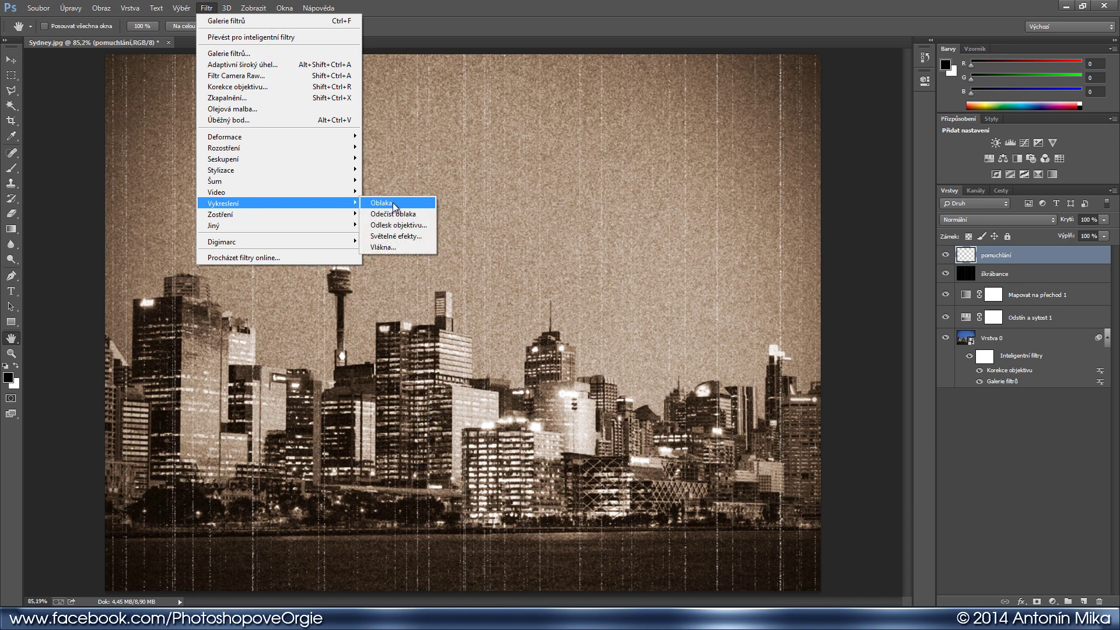
{"action": "left_click", "coordinate": [392, 202]}
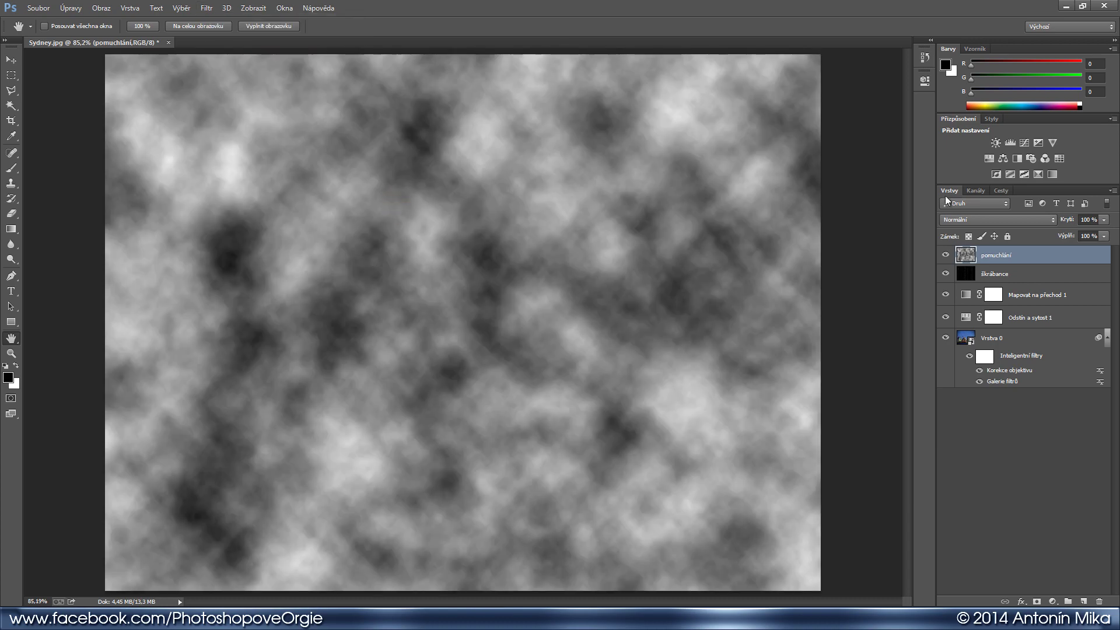
Blend the clouds layer in Překrýt mode at 50% opacity and compare visibility
{"action": "left_click", "coordinate": [986, 220]}
{"action": "left_click", "coordinate": [967, 371]}
{"action": "left_click", "coordinate": [1063, 221]}
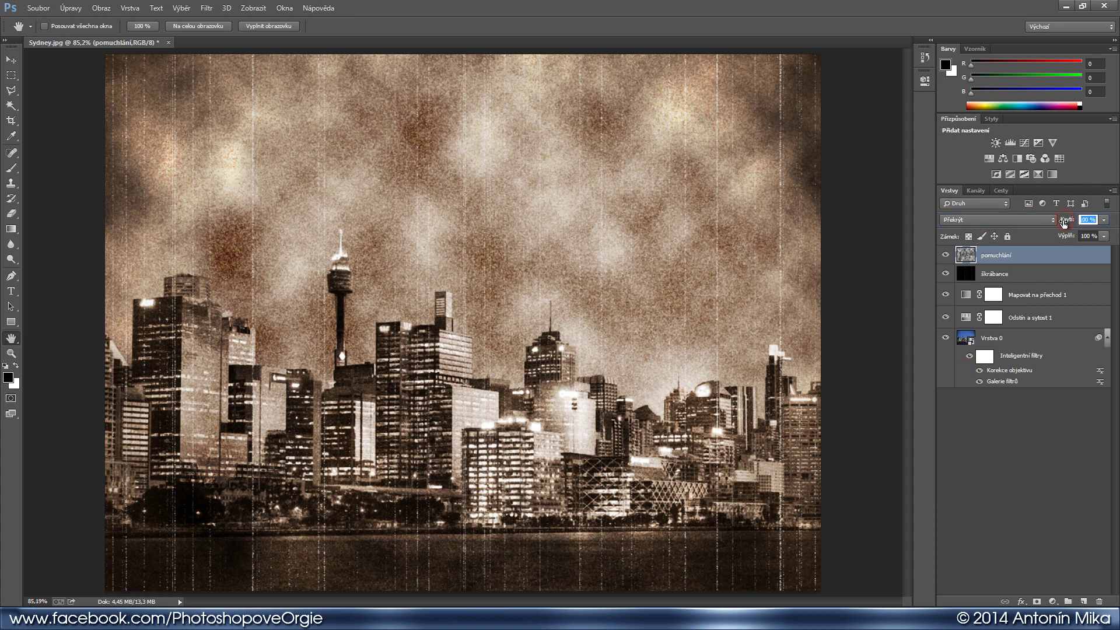
{"action": "type", "text": "50"}
{"action": "key", "text": "Return"}
{"action": "left_click", "coordinate": [946, 255]}
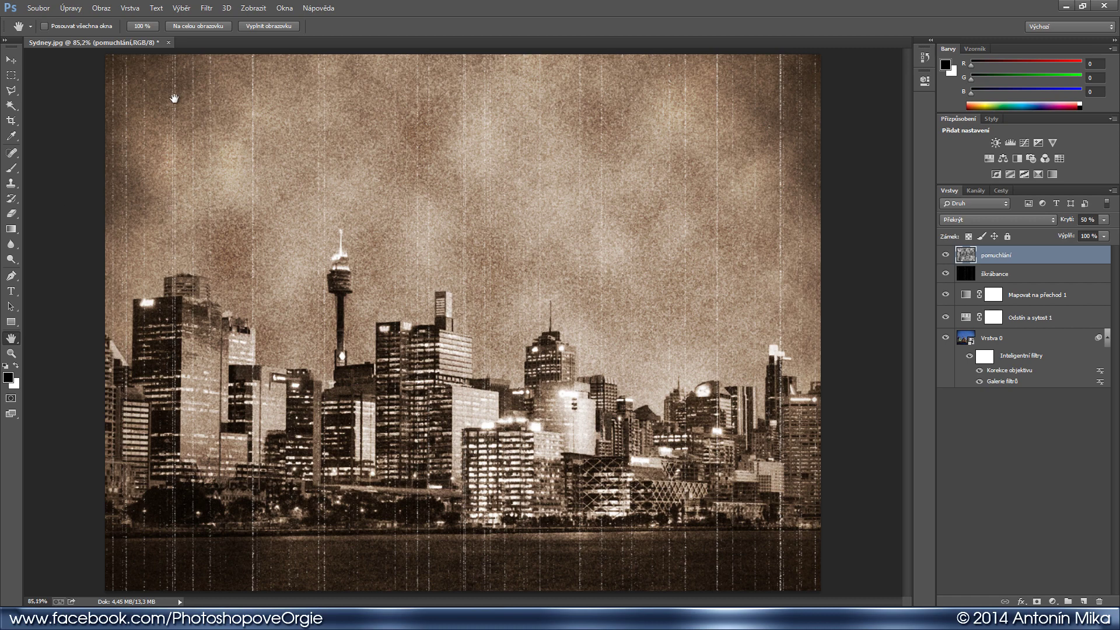
Place the Textura1 texture as embedded and shrink it to fit the photo
{"action": "left_click", "coordinate": [43, 12]}
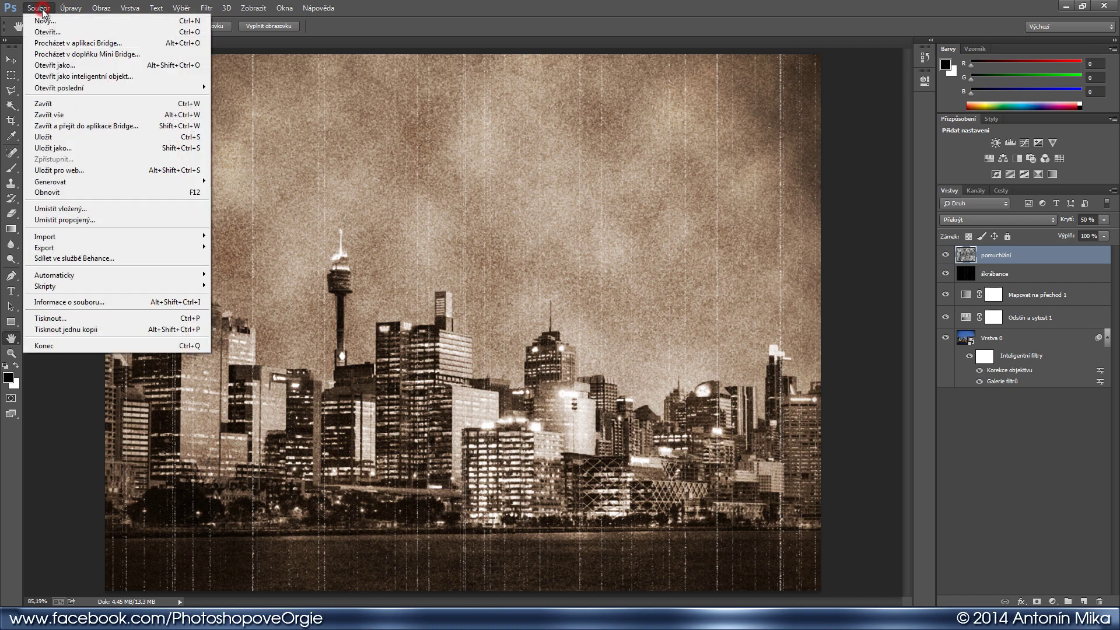
{"action": "left_click", "coordinate": [78, 212]}
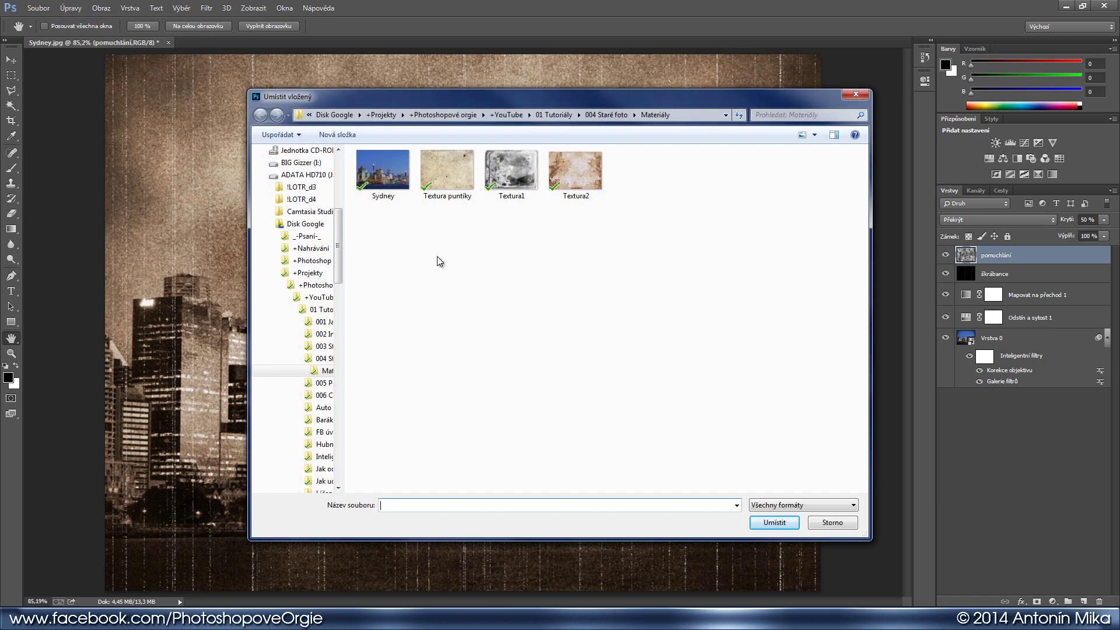
{"action": "double_click", "coordinate": [516, 167]}
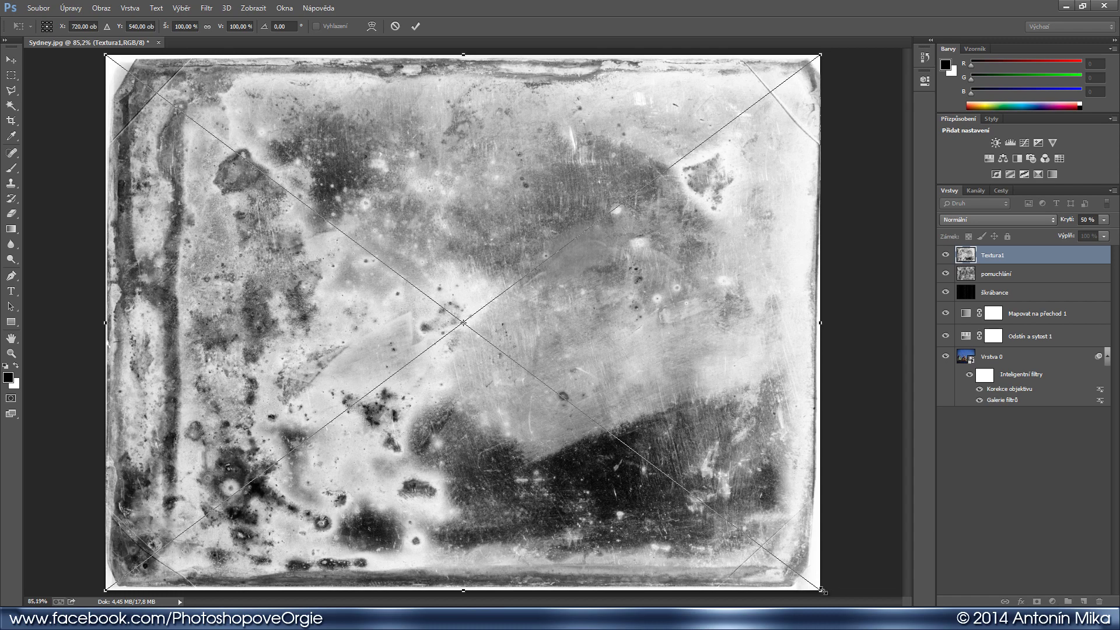
{"action": "mouse_move", "coordinate": [822, 590]}
{"action": "left_mouse_down"}
{"action": "mouse_move", "coordinate": [648, 471]}
{"action": "mouse_move", "coordinate": [821, 591]}
{"action": "left_mouse_up"}
{"action": "key", "text": "Return"}
Blend Textura1 in Měkké světlo mode and toggle its visibility to compare
{"action": "left_click", "coordinate": [984, 220]}
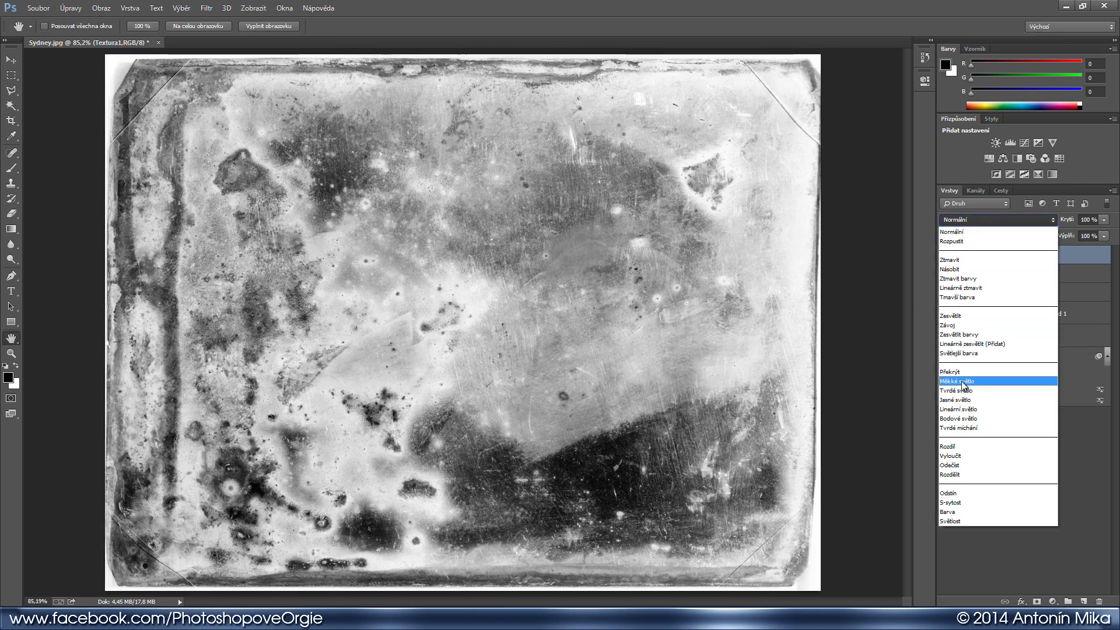
{"action": "left_click", "coordinate": [964, 382]}
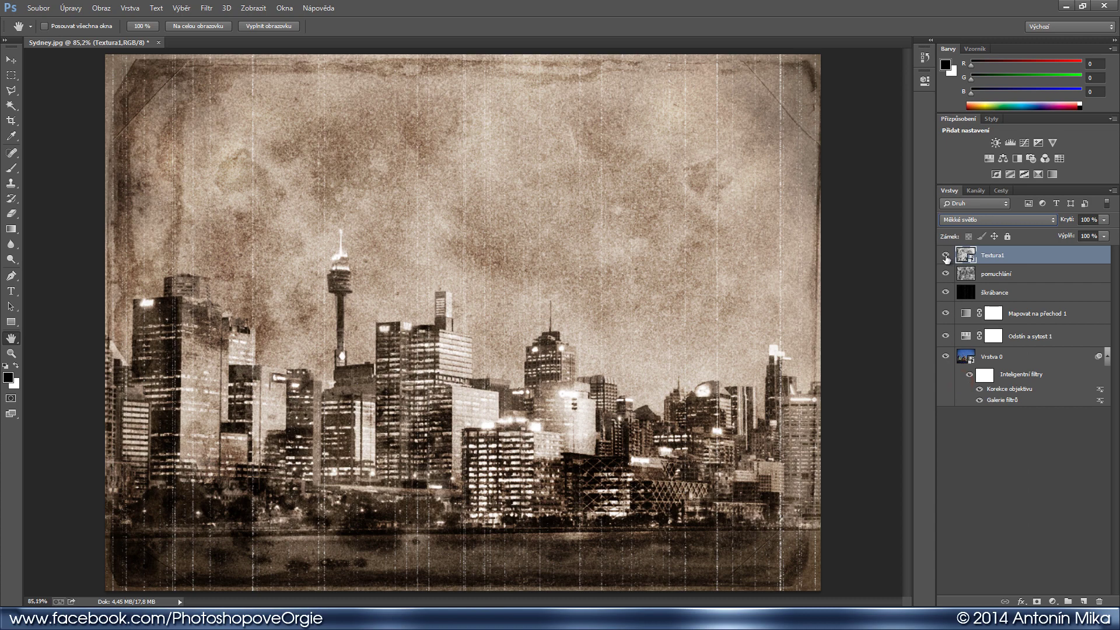
{"action": "left_click", "coordinate": [946, 257]}
{"action": "left_click", "coordinate": [946, 255]}
{"action": "left_click", "coordinate": [967, 220]}
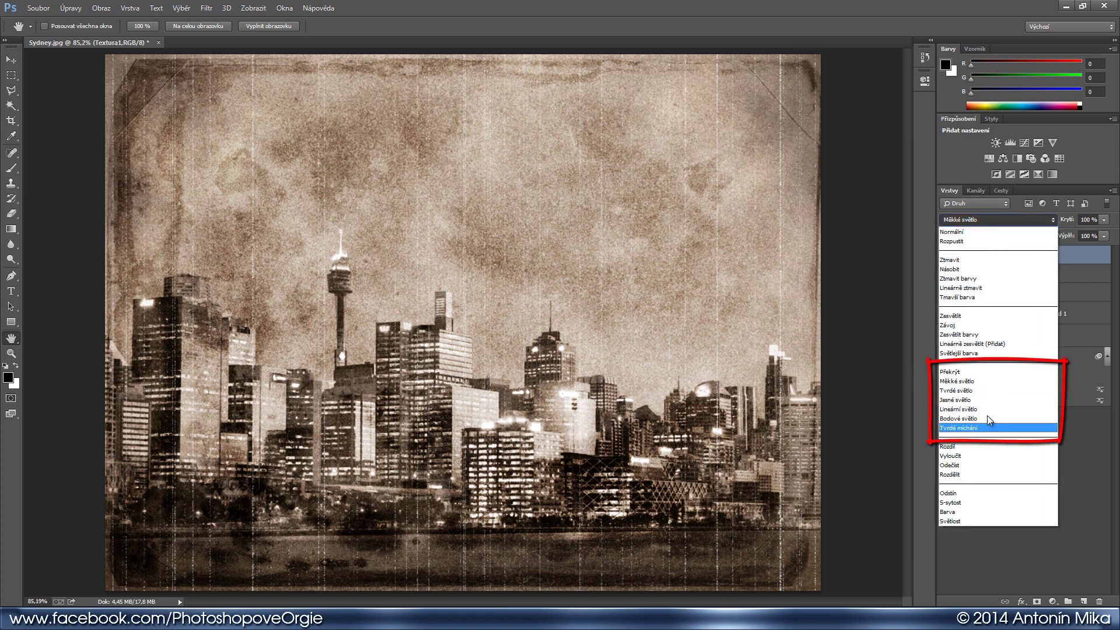
{"action": "left_click", "coordinate": [991, 381]}
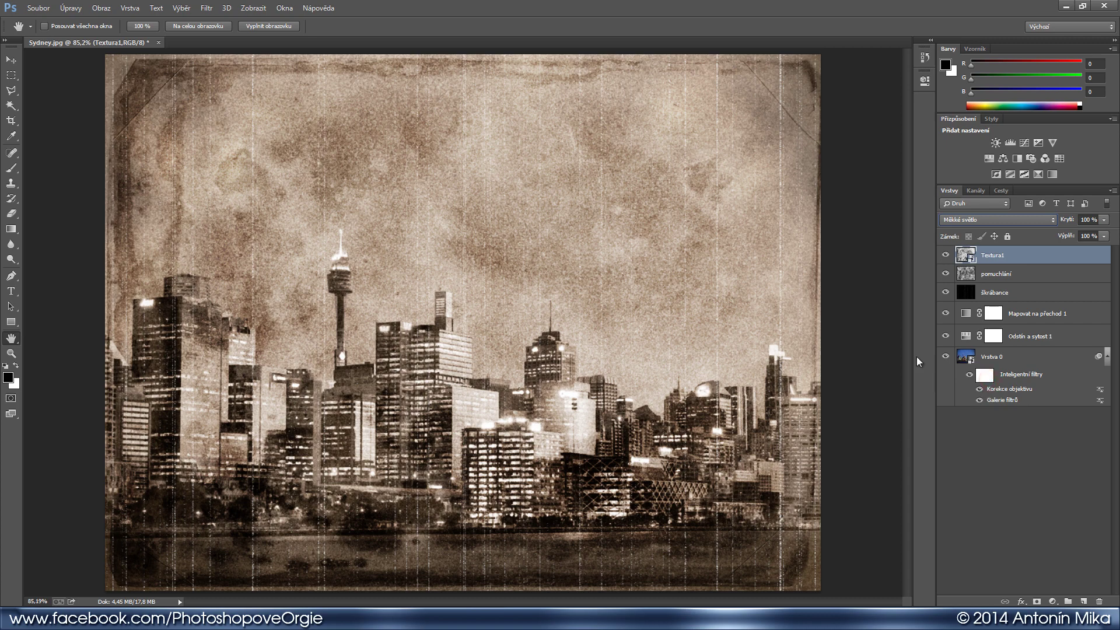
Place the Textura puntíky speckle texture as an embedded layer
{"action": "left_click", "coordinate": [47, 10]}
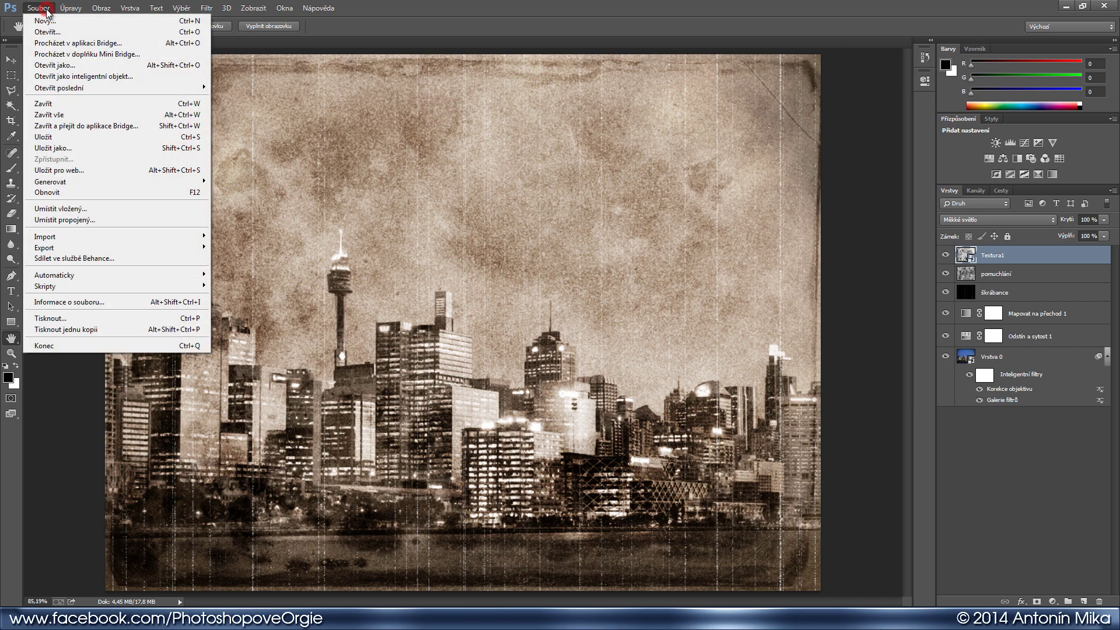
{"action": "left_click", "coordinate": [78, 209]}
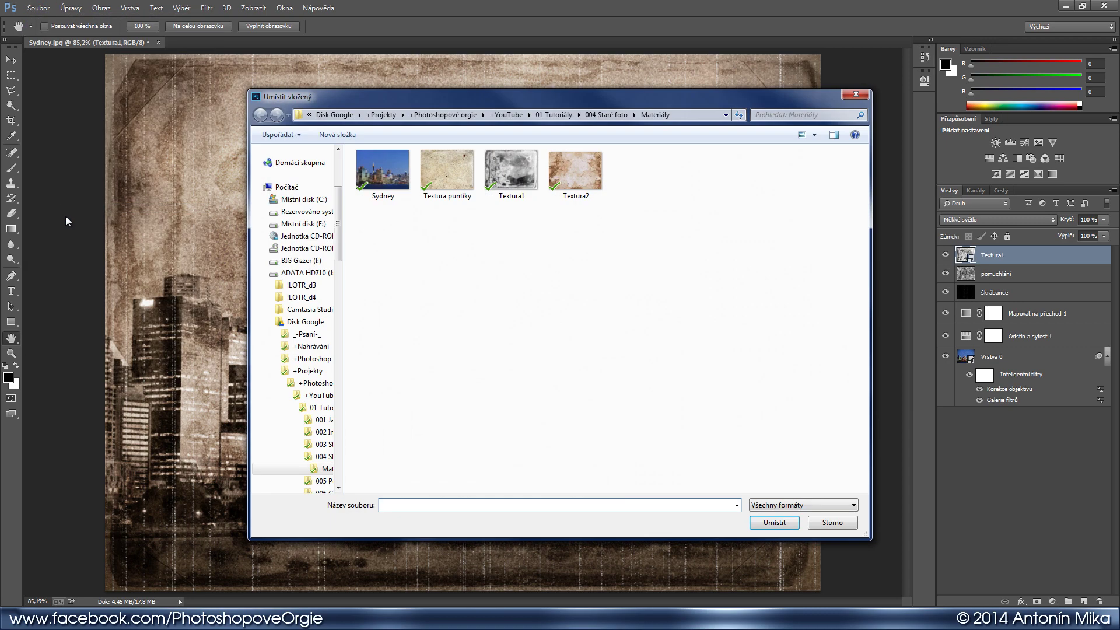
{"action": "left_click", "coordinate": [451, 175]}
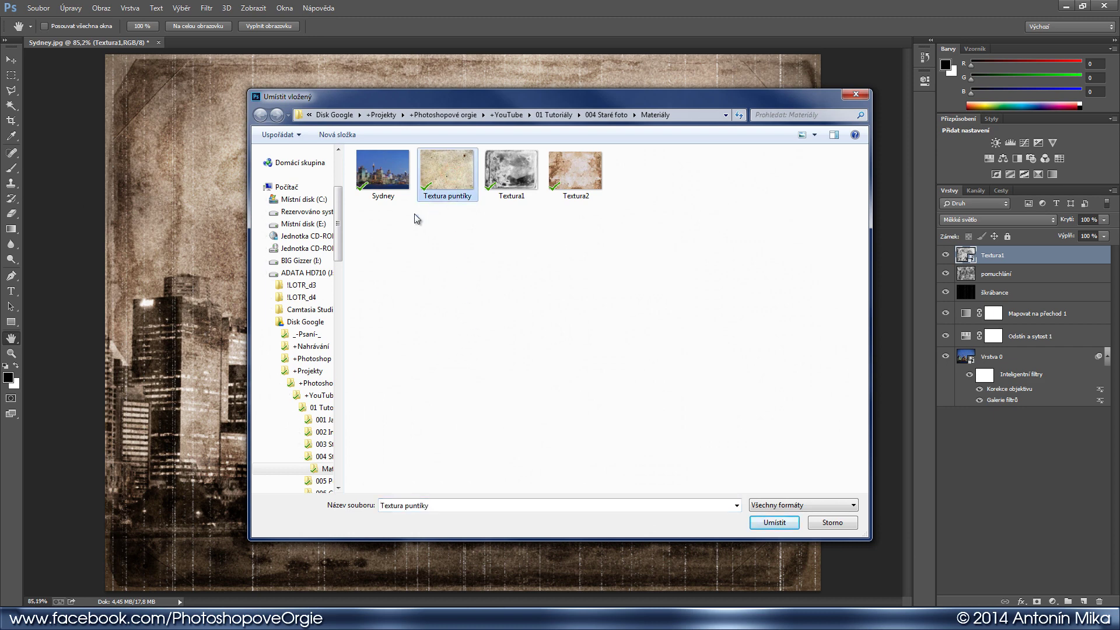
{"action": "double_click", "coordinate": [455, 183]}
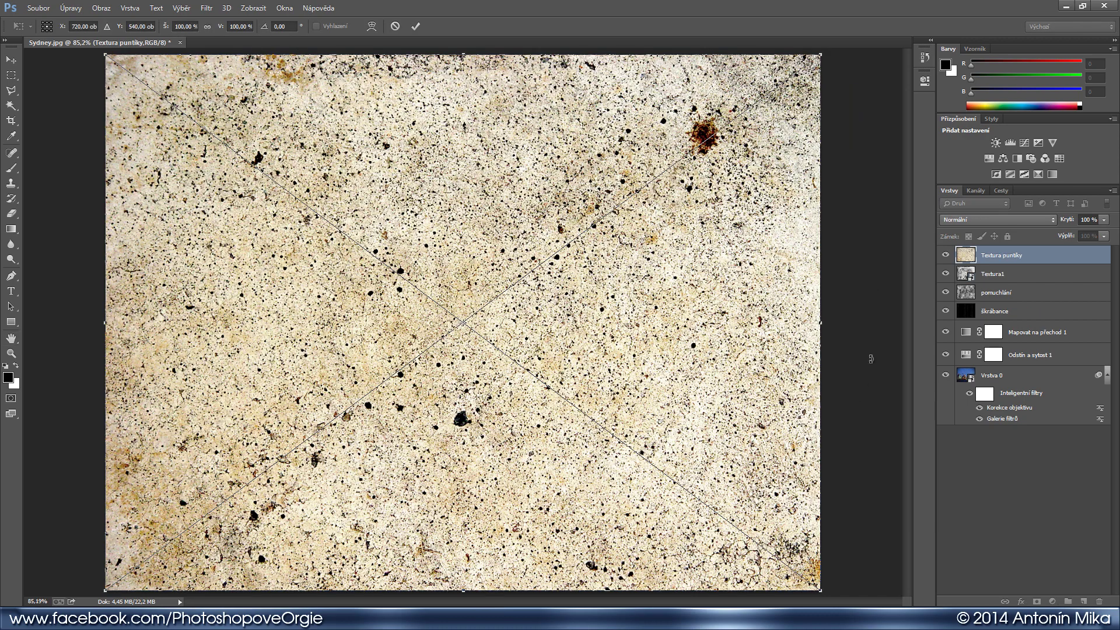
{"action": "key", "text": "Return"}
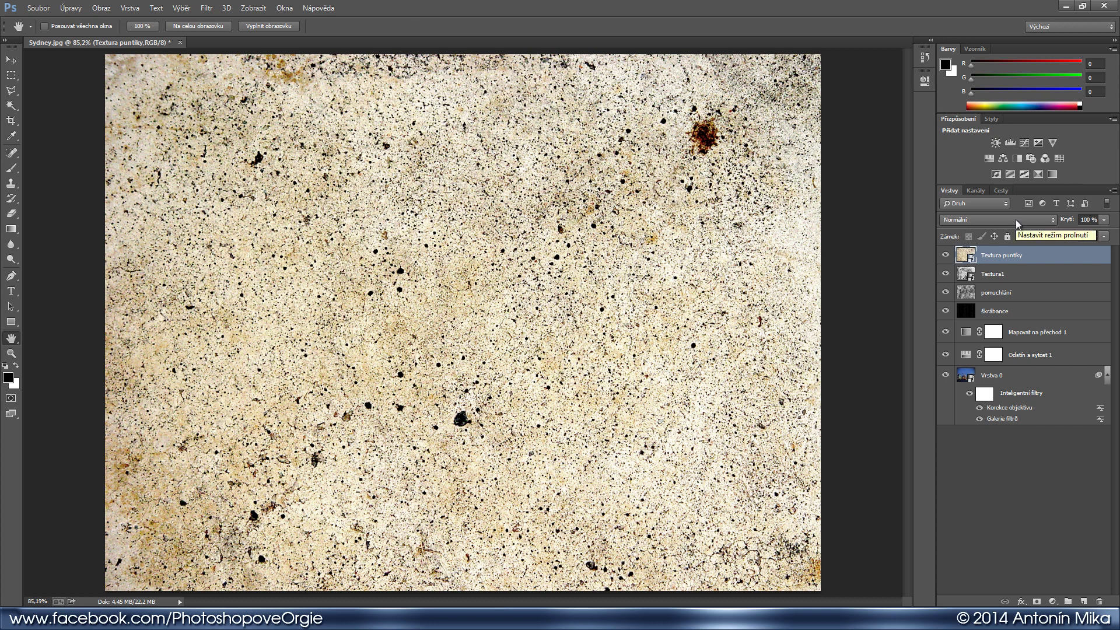
Set the speckle layer to Ztmavit (Darken) mode at 50% opacity
{"action": "left_click", "coordinate": [1017, 222]}
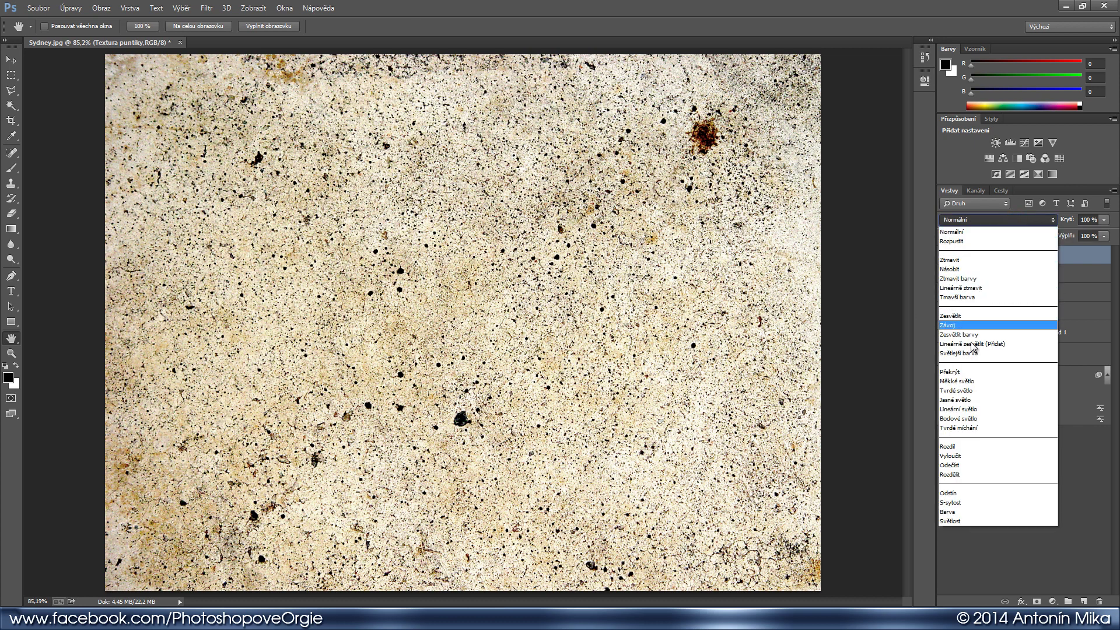
{"action": "left_click", "coordinate": [970, 260]}
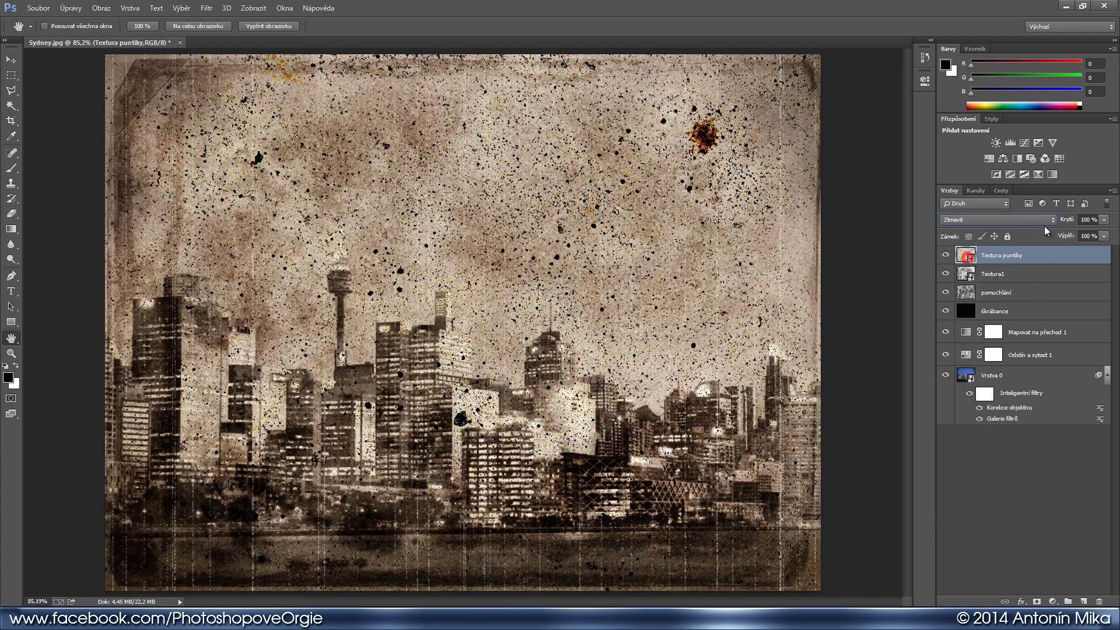
{"action": "left_click", "coordinate": [1067, 220]}
{"action": "type", "text": "50"}
{"action": "key", "text": "Return"}
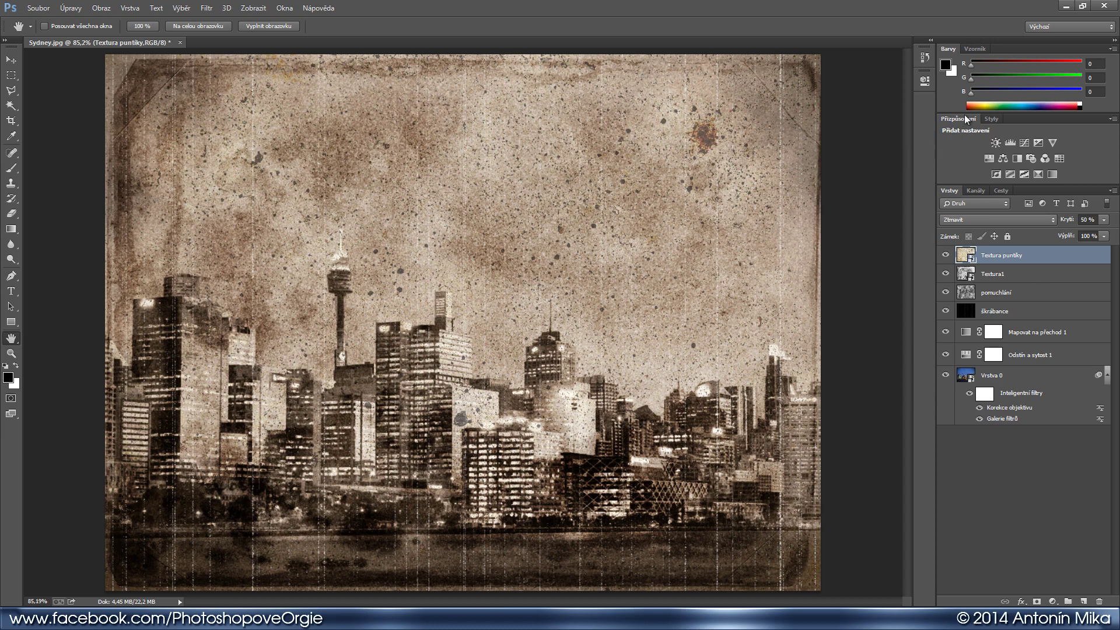
Add a Curves layer with three points, bowing the curve upward to brighten
{"action": "left_click", "coordinate": [1024, 142]}
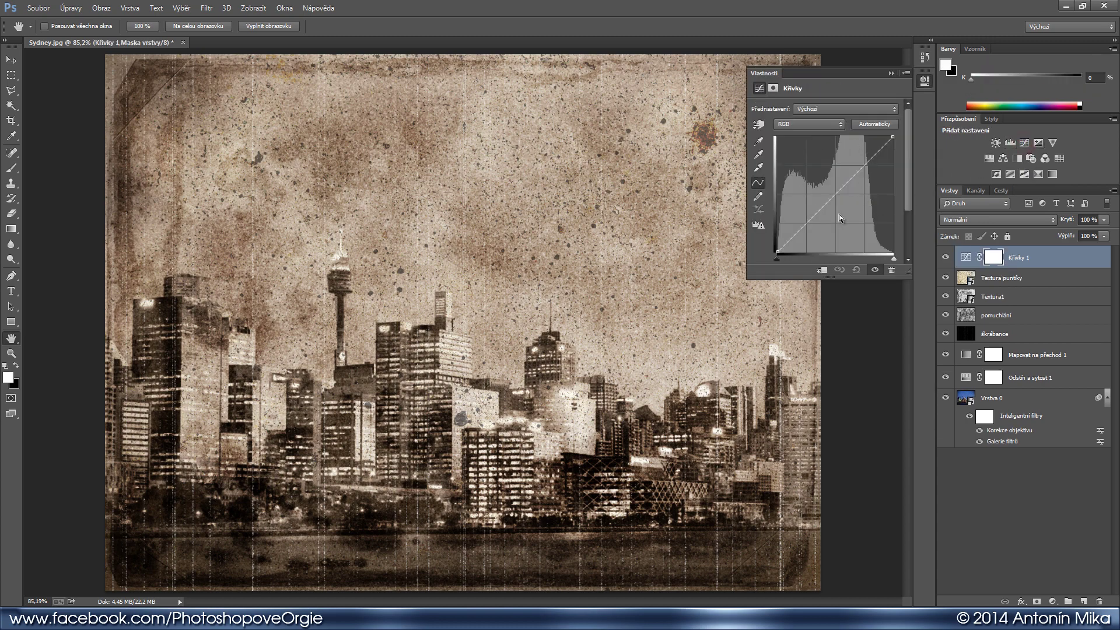
{"action": "left_click", "coordinate": [805, 224]}
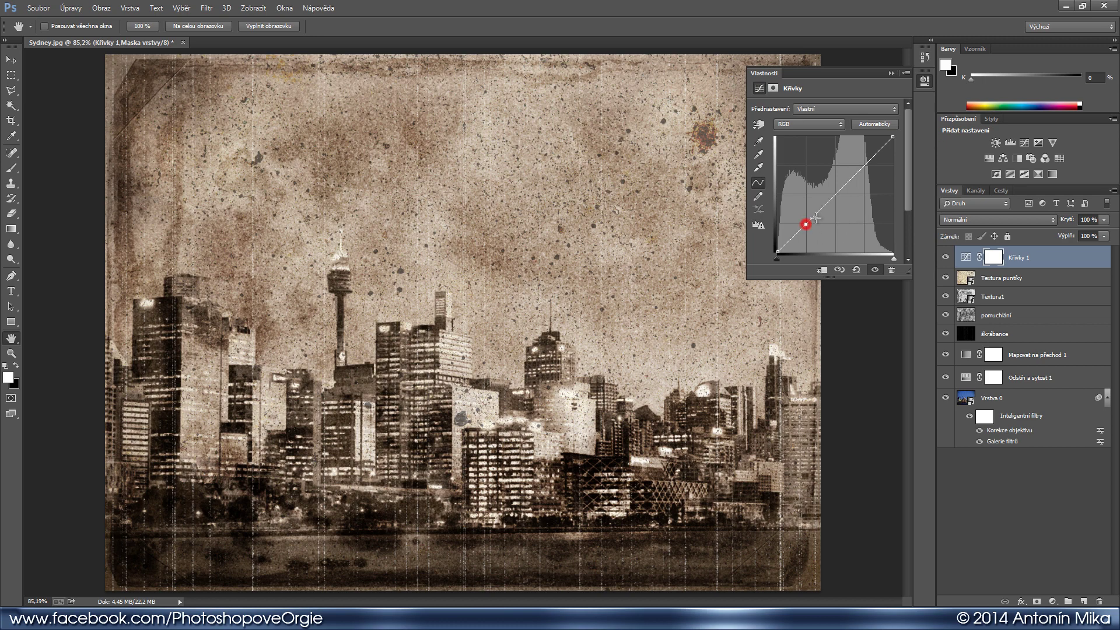
{"action": "left_click", "coordinate": [835, 193]}
{"action": "left_click_drag", "start_coordinate": [865, 166], "coordinate": [863, 165]}
{"action": "left_click_drag", "start_coordinate": [864, 167], "coordinate": [859, 164]}
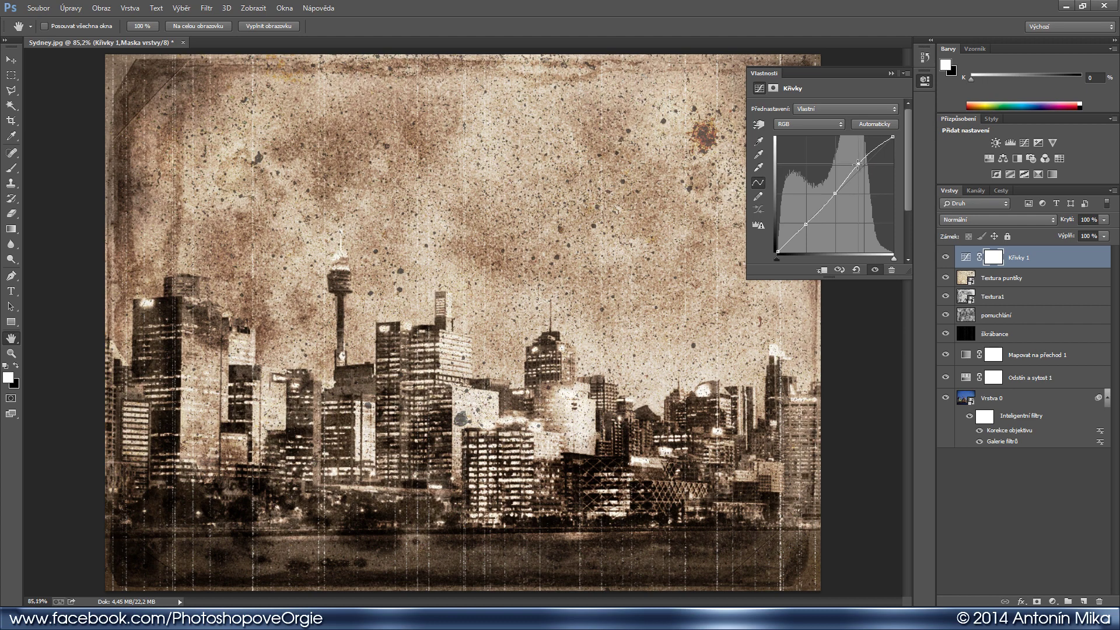
{"action": "left_click", "coordinate": [926, 82]}
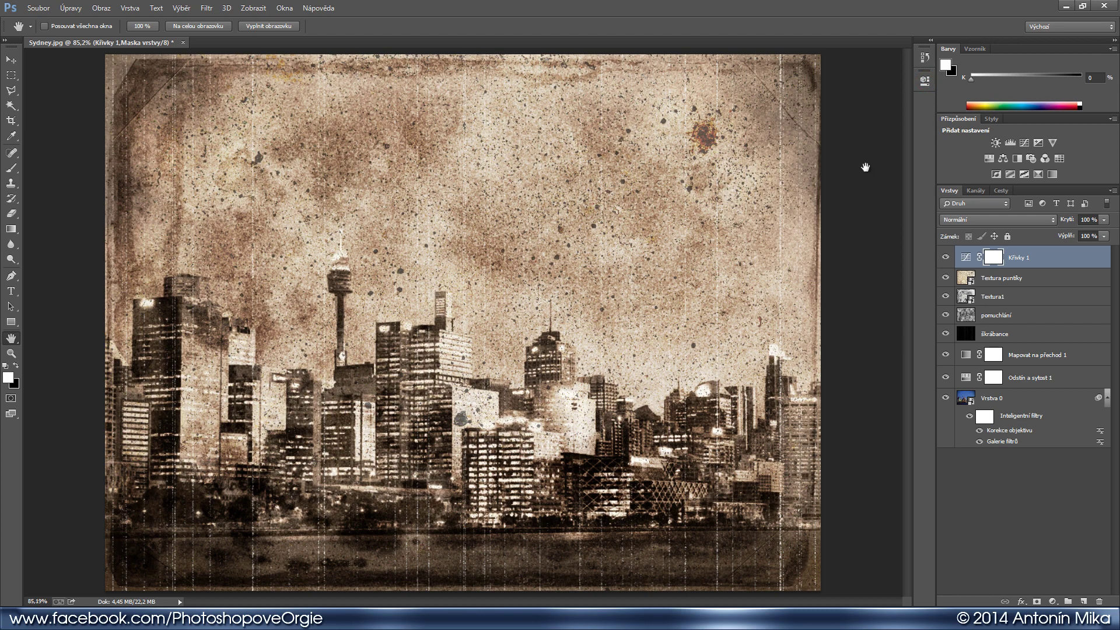
Add a Hue/Saturation layer with saturation -25
{"action": "left_click", "coordinate": [989, 159]}
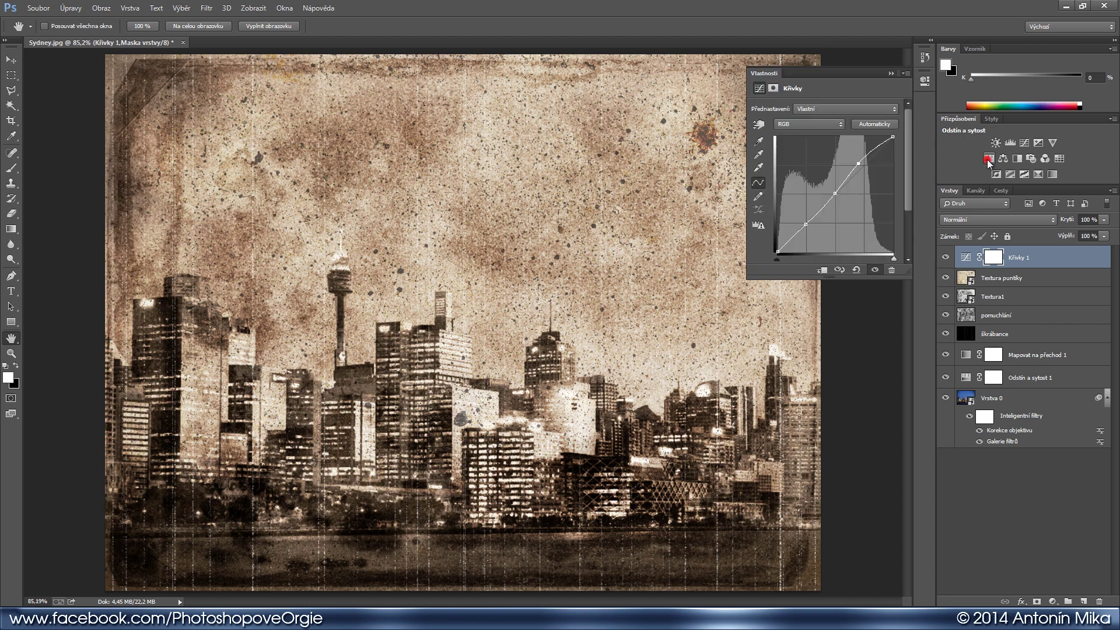
{"action": "left_click", "coordinate": [887, 164]}
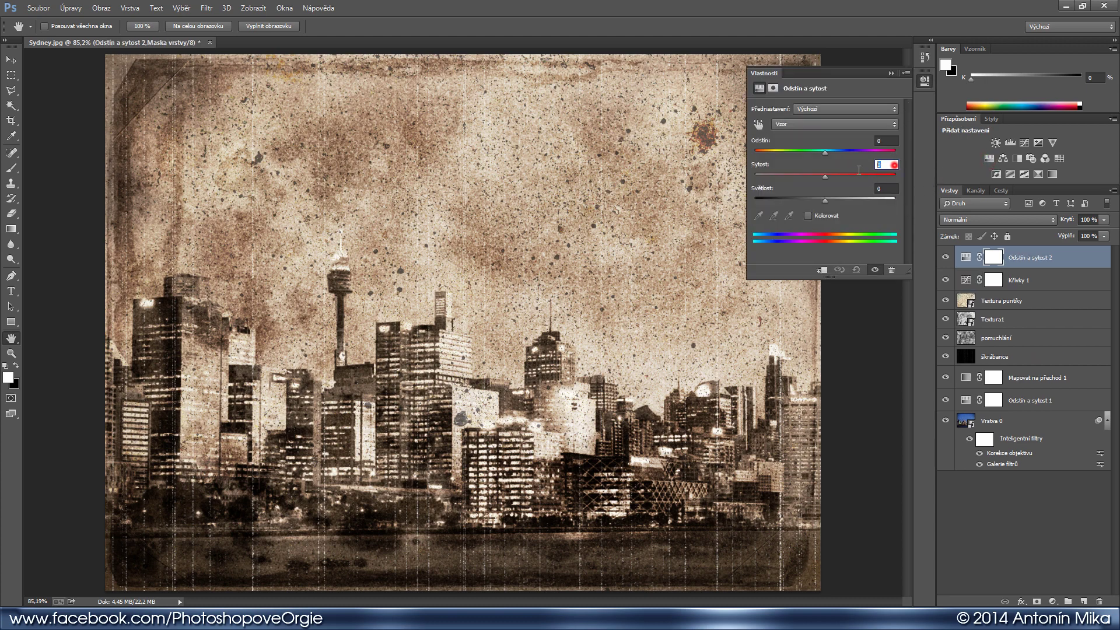
{"action": "type", "text": "-25"}
{"action": "key", "text": "Return"}
{"action": "left_click", "coordinate": [927, 80]}
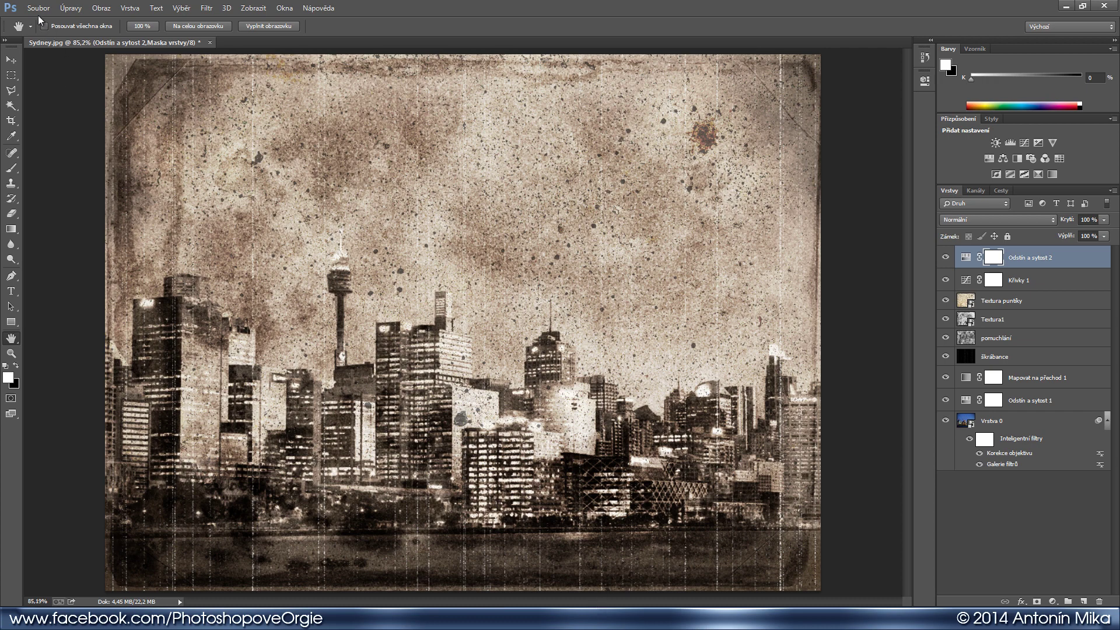
Place the original colour Sydney photo as an embedded top layer
{"action": "left_click", "coordinate": [38, 9]}
{"action": "left_click", "coordinate": [68, 210]}
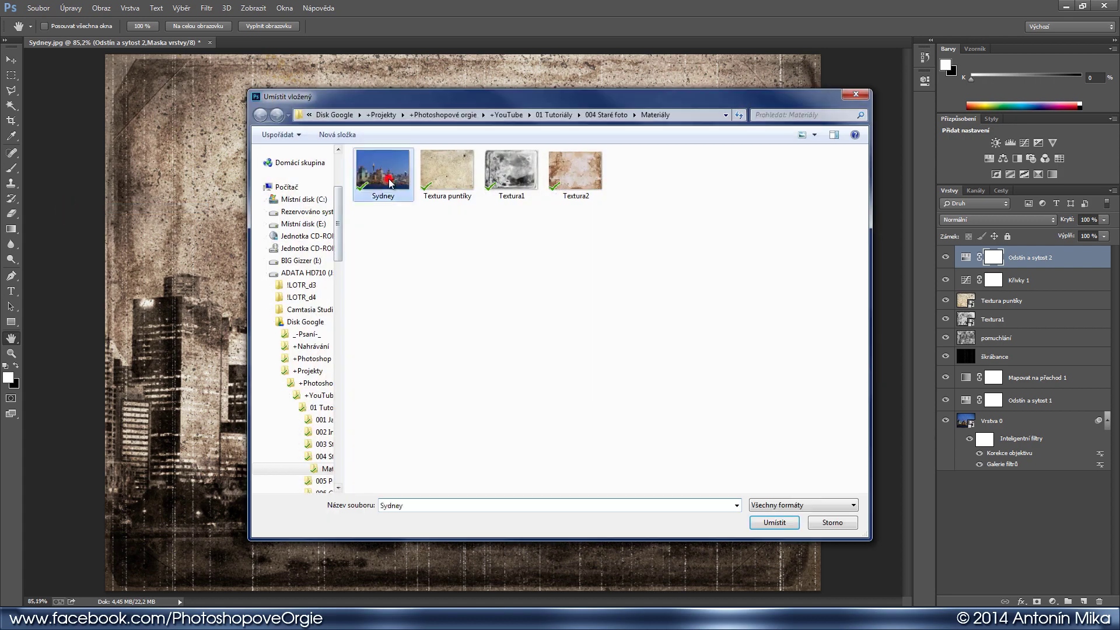
{"action": "double_click", "coordinate": [389, 175]}
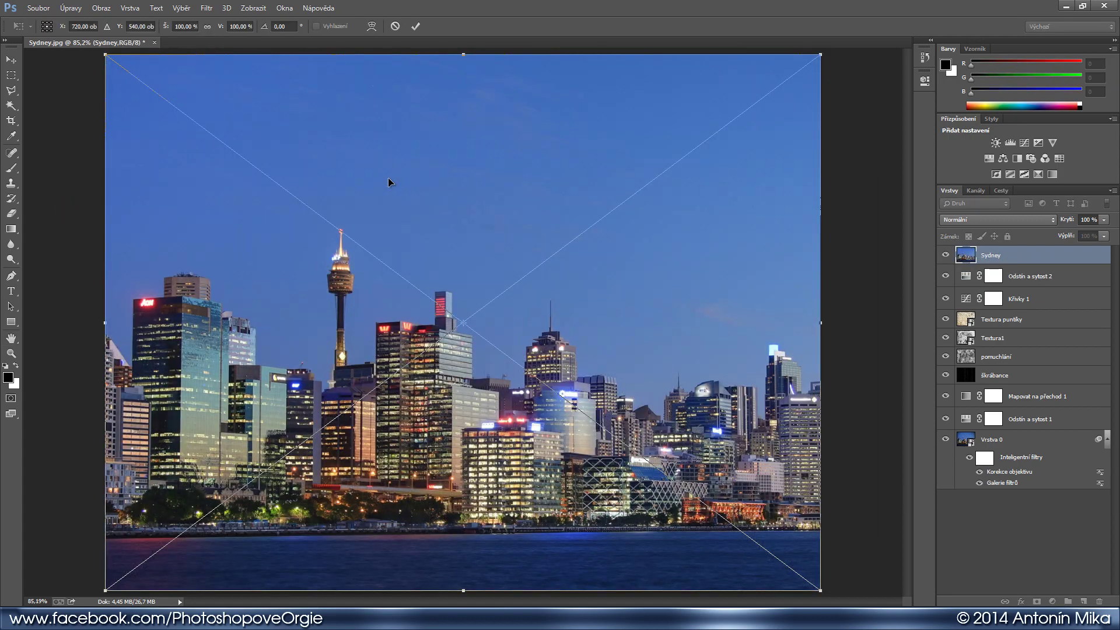
{"action": "key", "text": "Return"}
Toggle the Sydney layer's visibility to compare before/after, leaving it hidden
{"action": "left_click", "coordinate": [947, 256]}
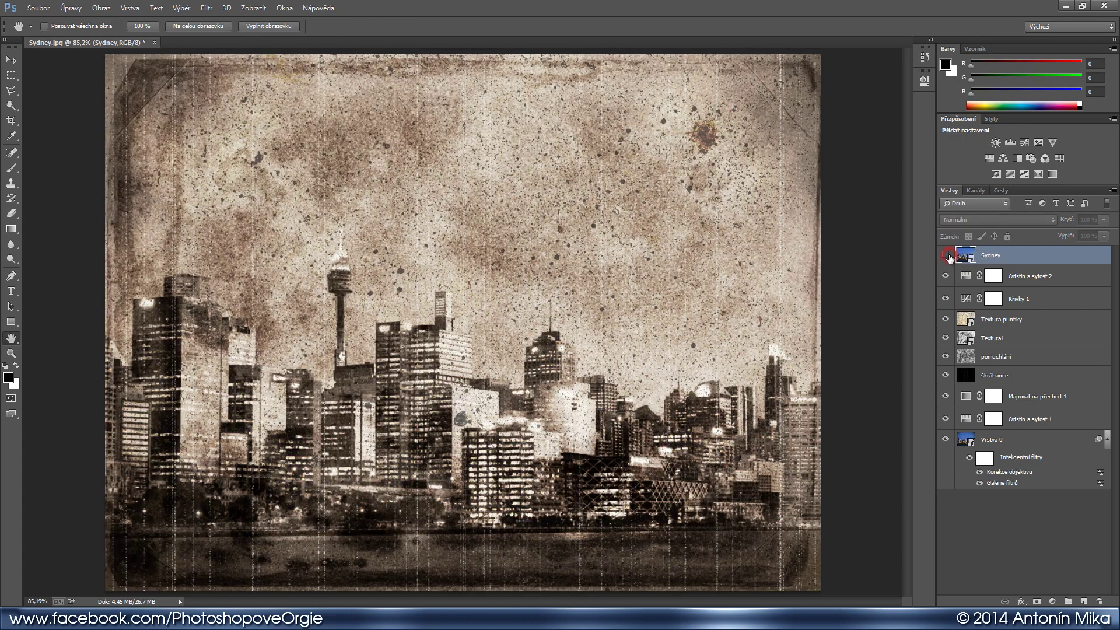
{"action": "left_click", "coordinate": [946, 255]}
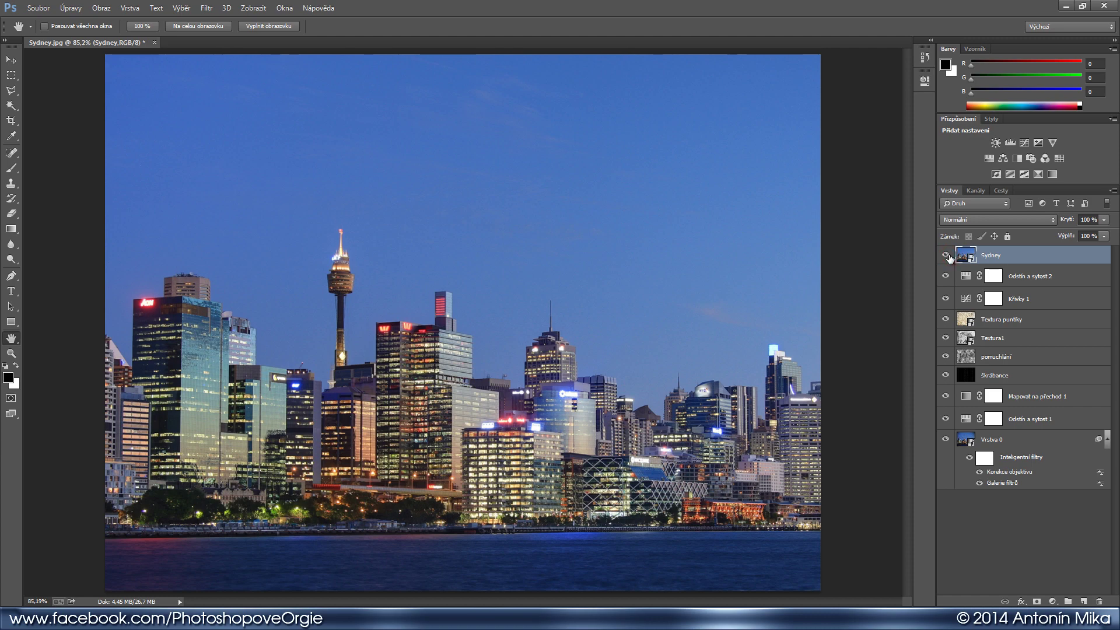
{"action": "left_click", "coordinate": [947, 256]}
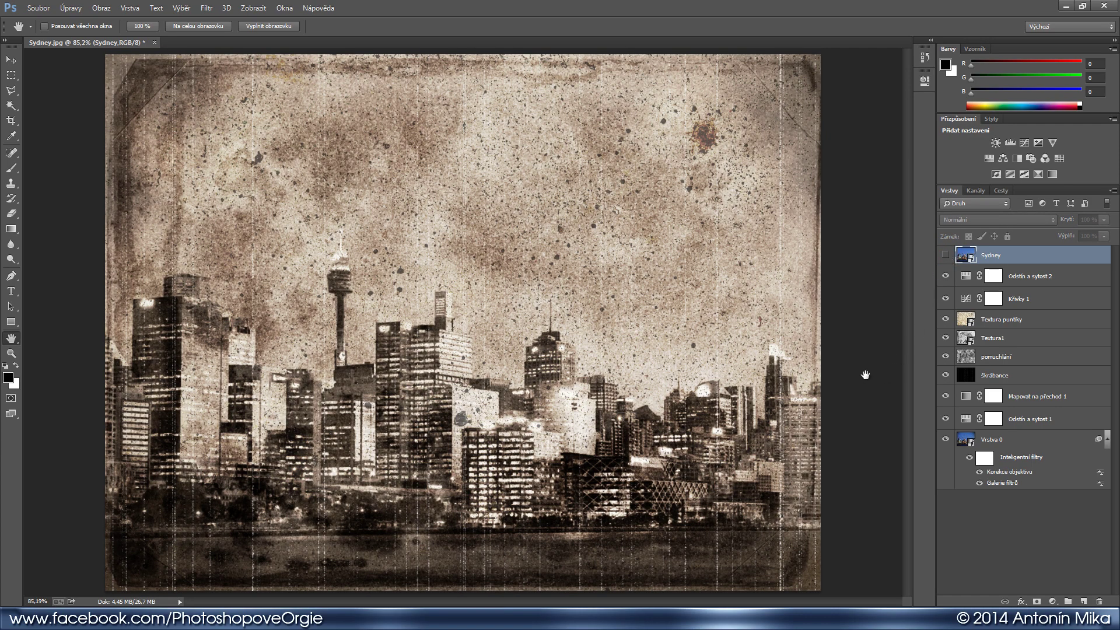
Set the Textura1 layer's opacity to 50%
{"action": "left_click", "coordinate": [1040, 339]}
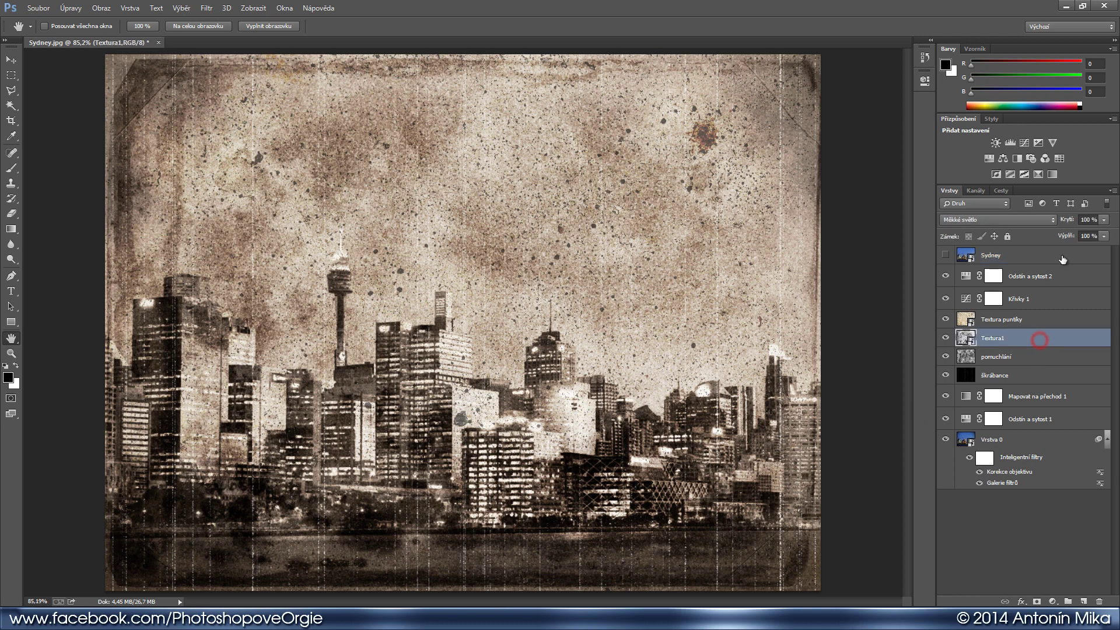
{"action": "left_click", "coordinate": [1069, 221]}
{"action": "type", "text": "50"}
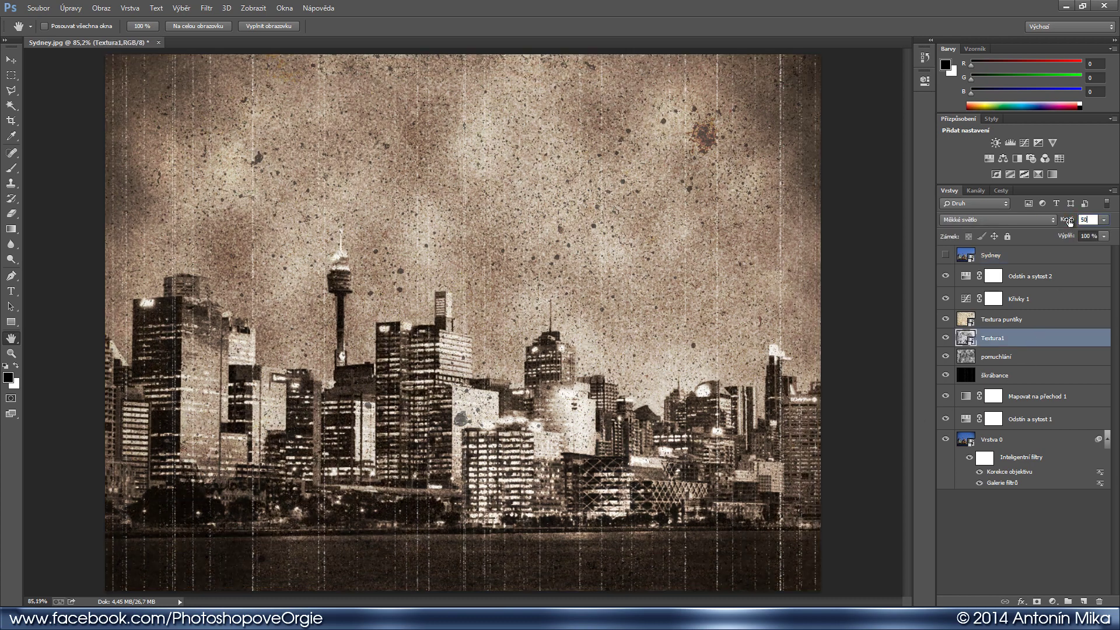
{"action": "key", "text": "Return"}
Hide the Textura puntíky speckles and set the škrábance scratches to 50% opacity
{"action": "left_click", "coordinate": [946, 319]}
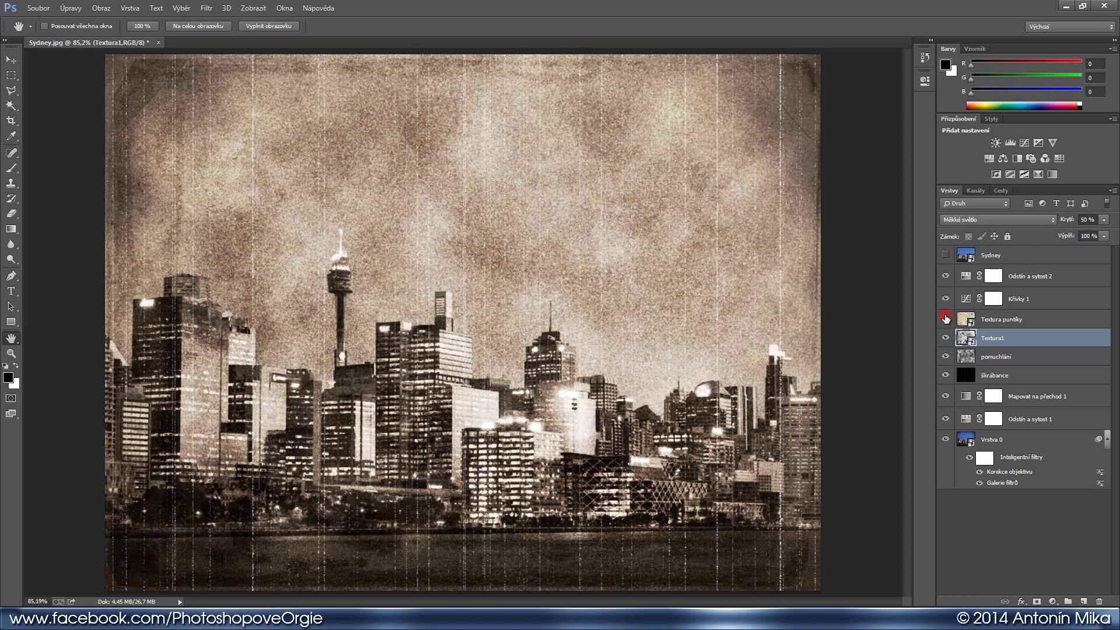
{"action": "left_click", "coordinate": [1018, 378]}
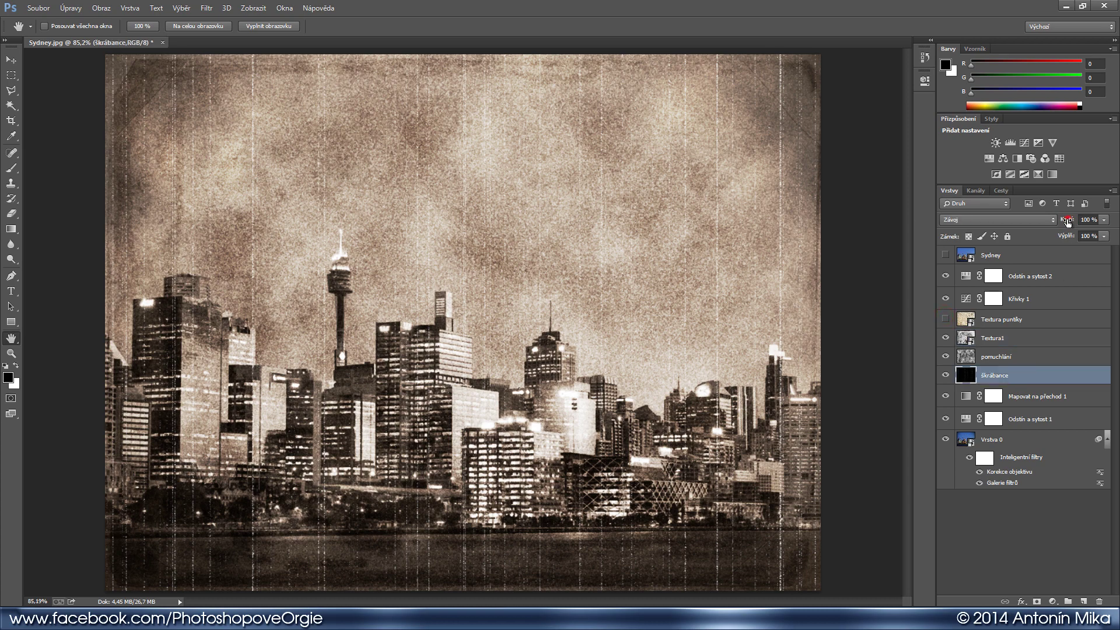
{"action": "left_click", "coordinate": [1068, 221]}
{"action": "type", "text": "50"}
{"action": "key", "text": "Return"}
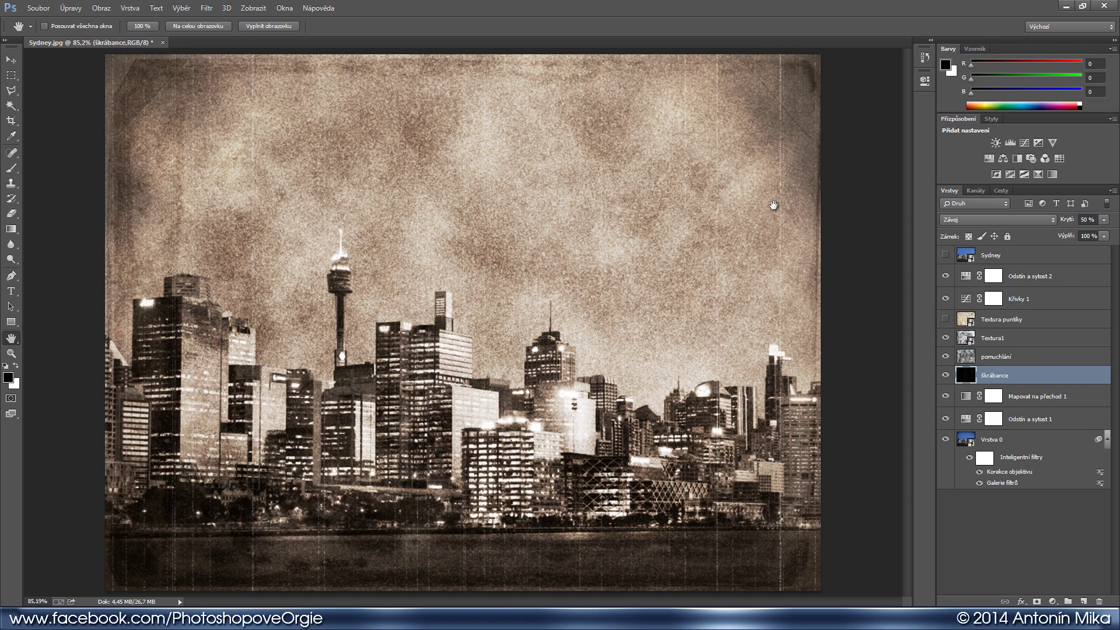